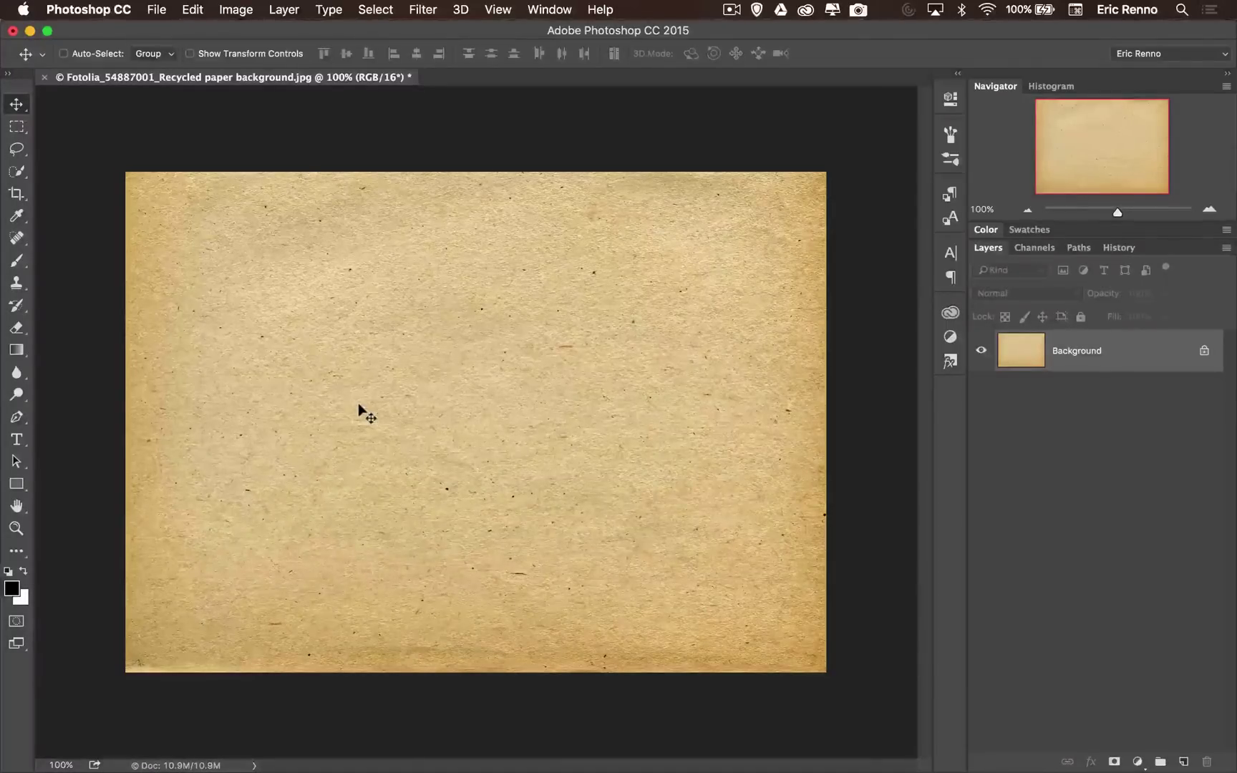
Step: Type PUNCH in red Mostra Nuova Bold and position it along the paper's top edge
{"action": "left_click", "coordinate": [15, 442]}
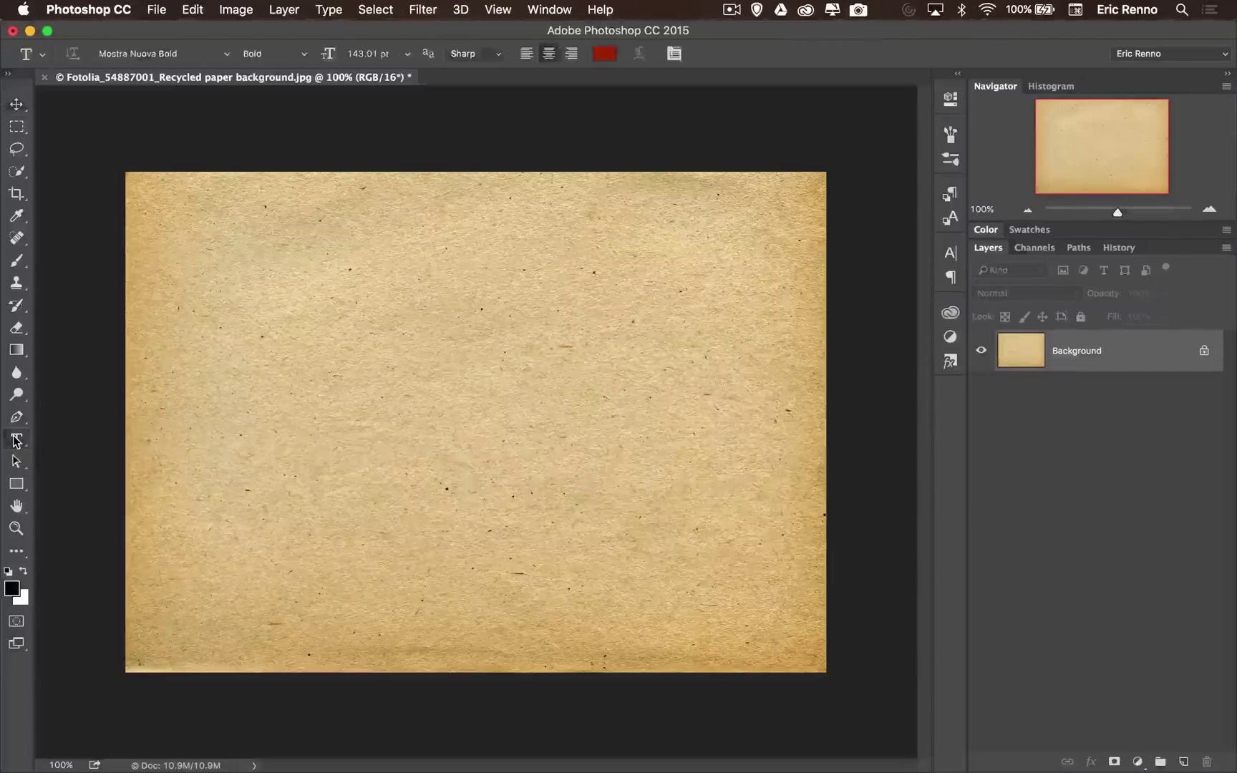
{"action": "left_click", "coordinate": [157, 385]}
{"action": "type", "text": "P"}
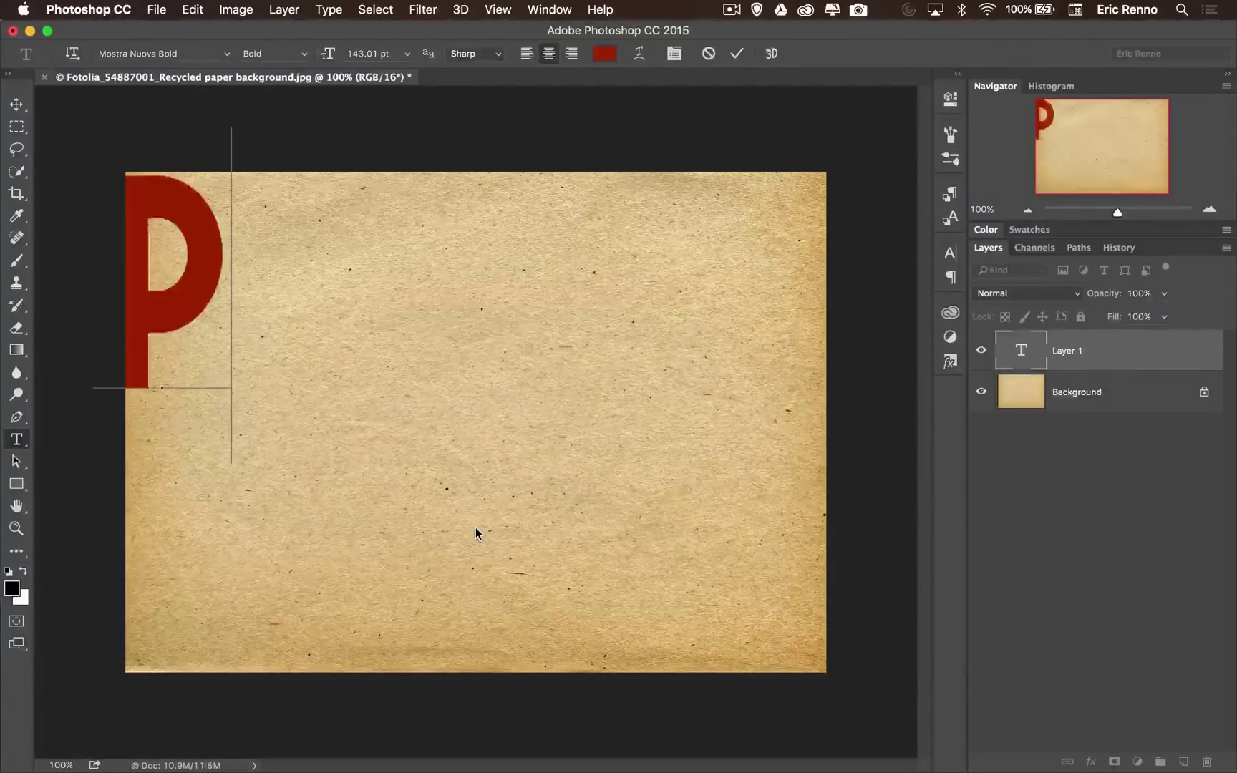
{"action": "type", "text": "UNCH"}
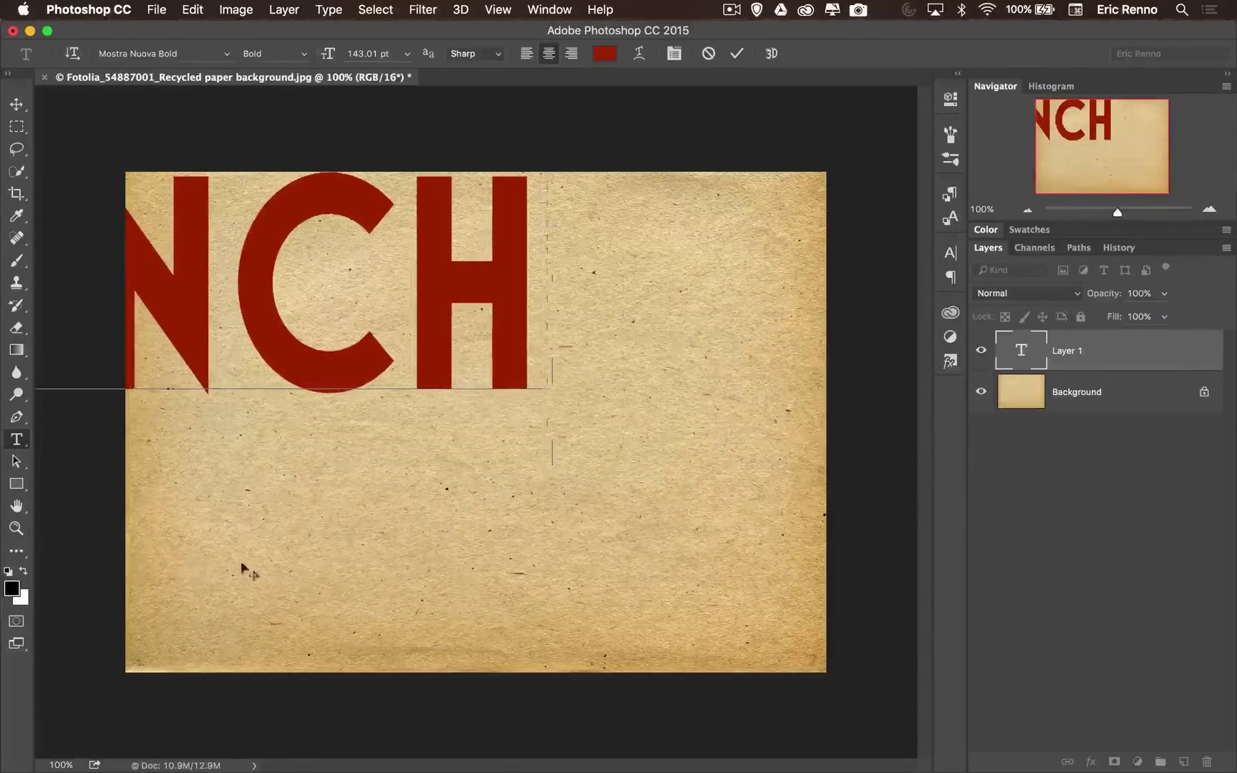
{"action": "left_click_drag", "start_coordinate": [260, 569], "coordinate": [493, 569]}
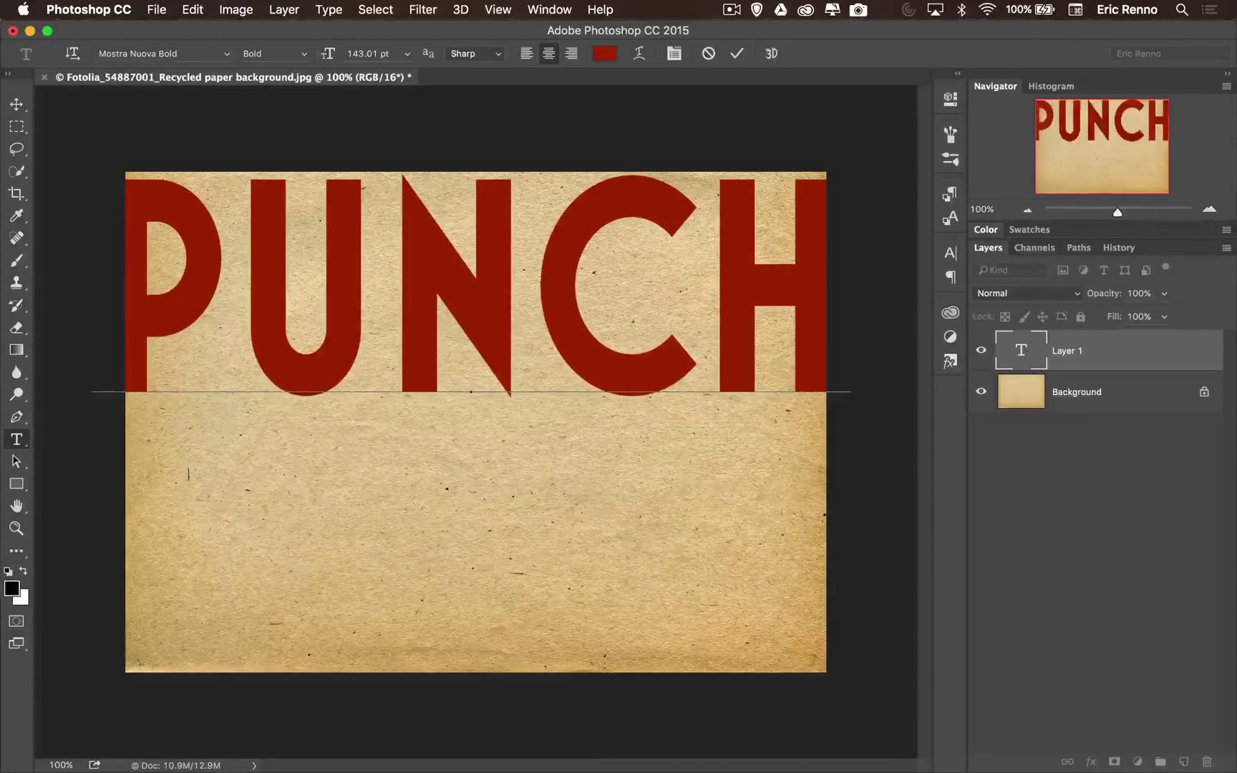
{"action": "left_click_drag", "start_coordinate": [556, 642], "coordinate": [532, 606]}
{"action": "left_click", "coordinate": [737, 57]}
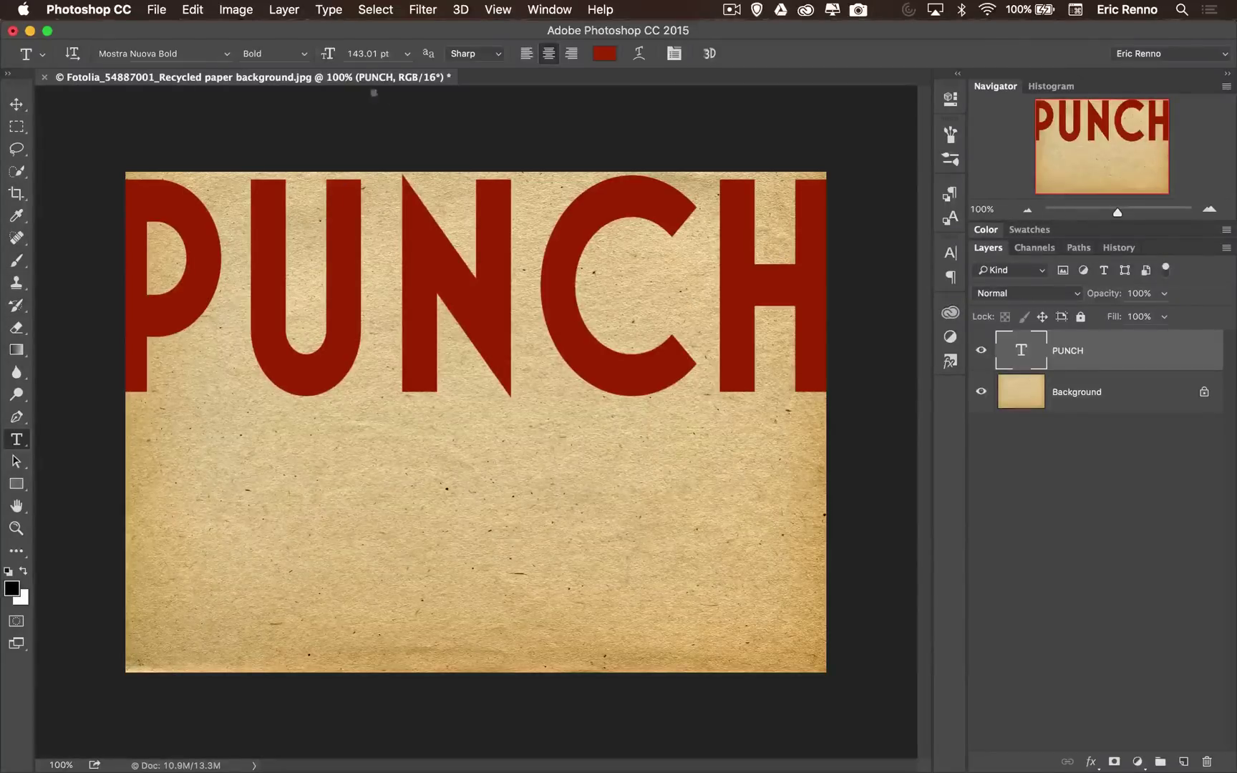
Step: Convert the PUNCH type layer into a vector shape with Type > Convert to Shape
{"action": "left_click", "coordinate": [329, 10]}
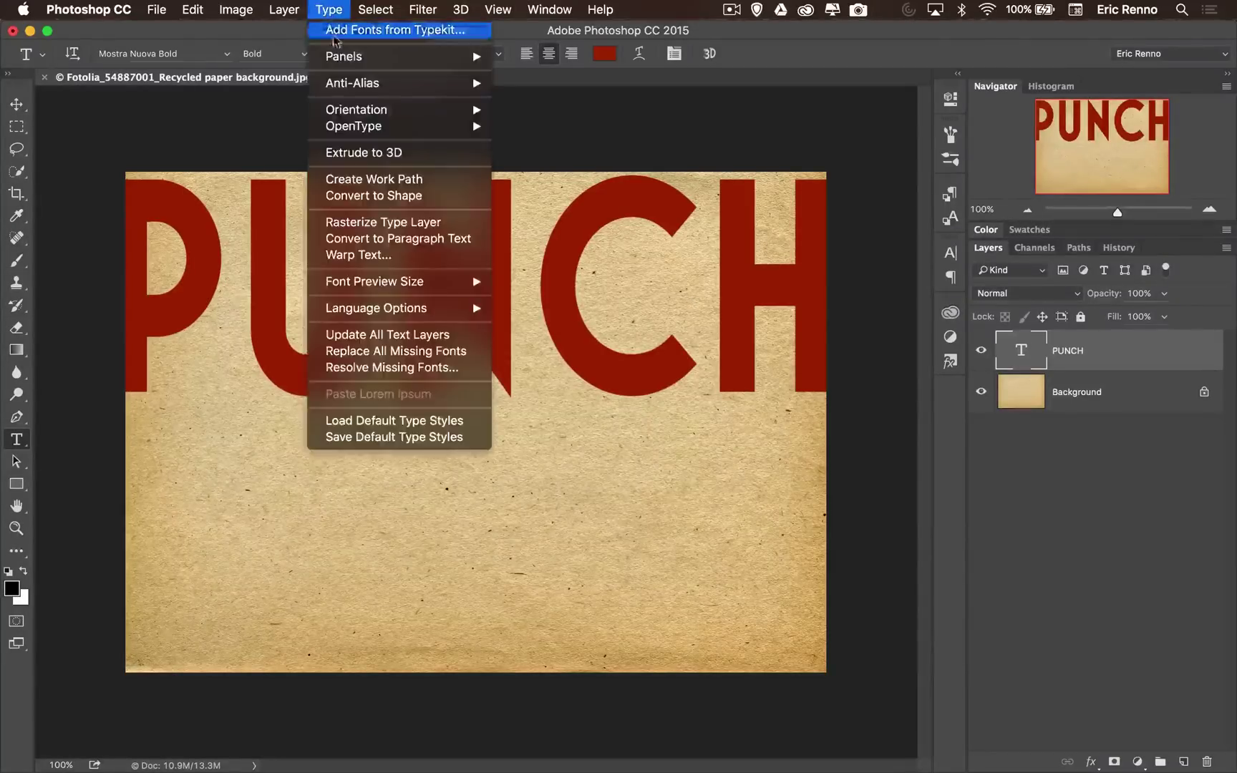
{"action": "left_click", "coordinate": [364, 196]}
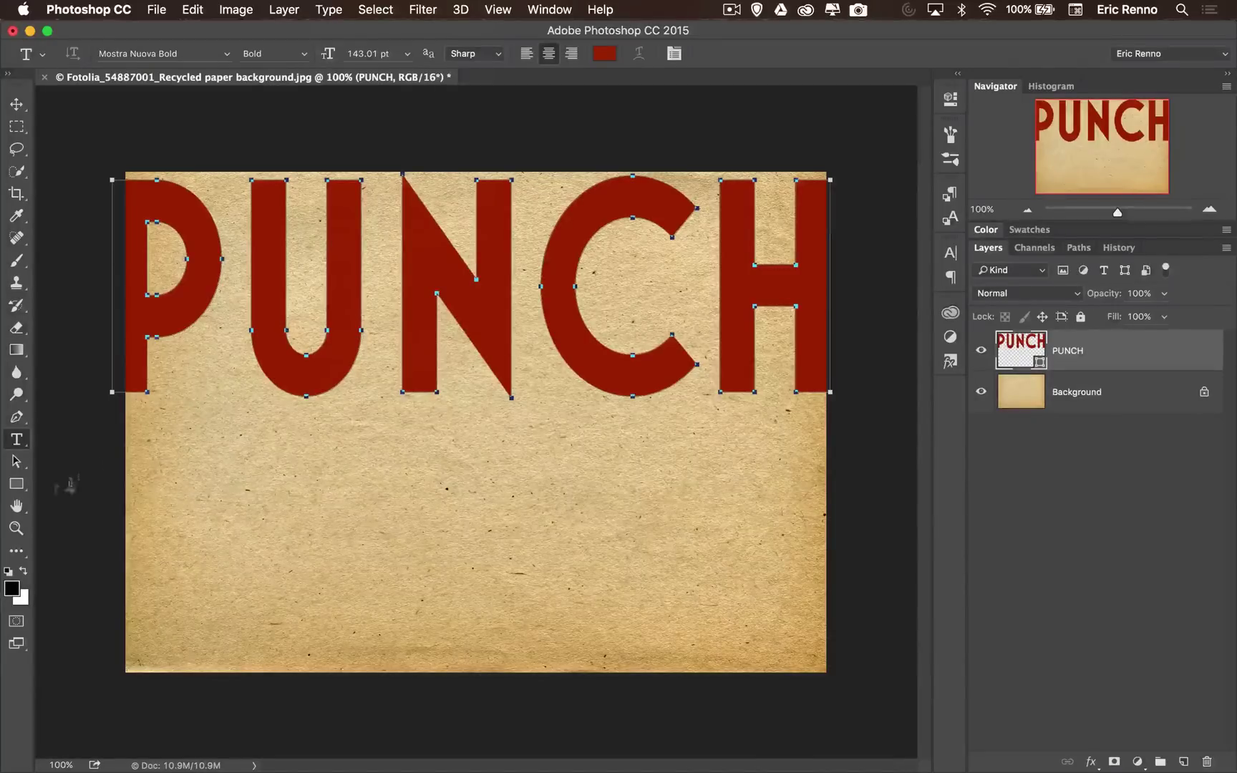
{"action": "left_click", "coordinate": [18, 464]}
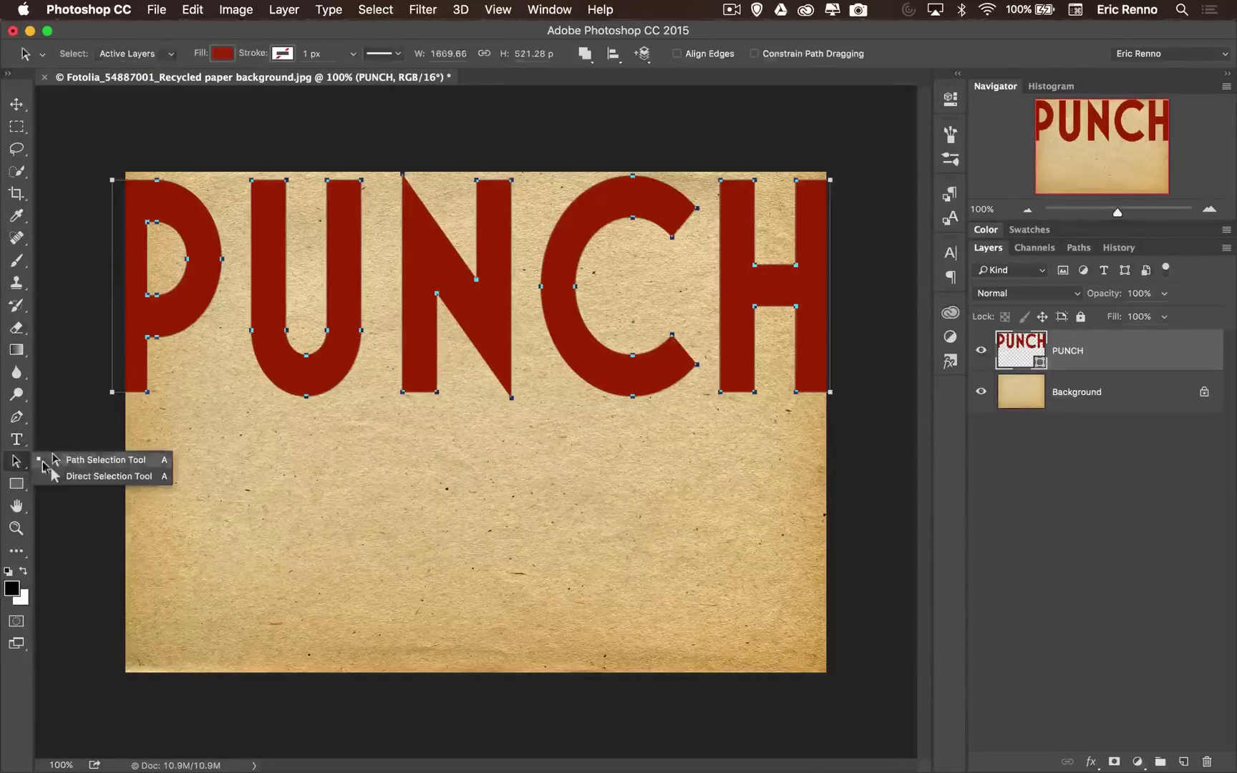
{"action": "left_click", "coordinate": [96, 461]}
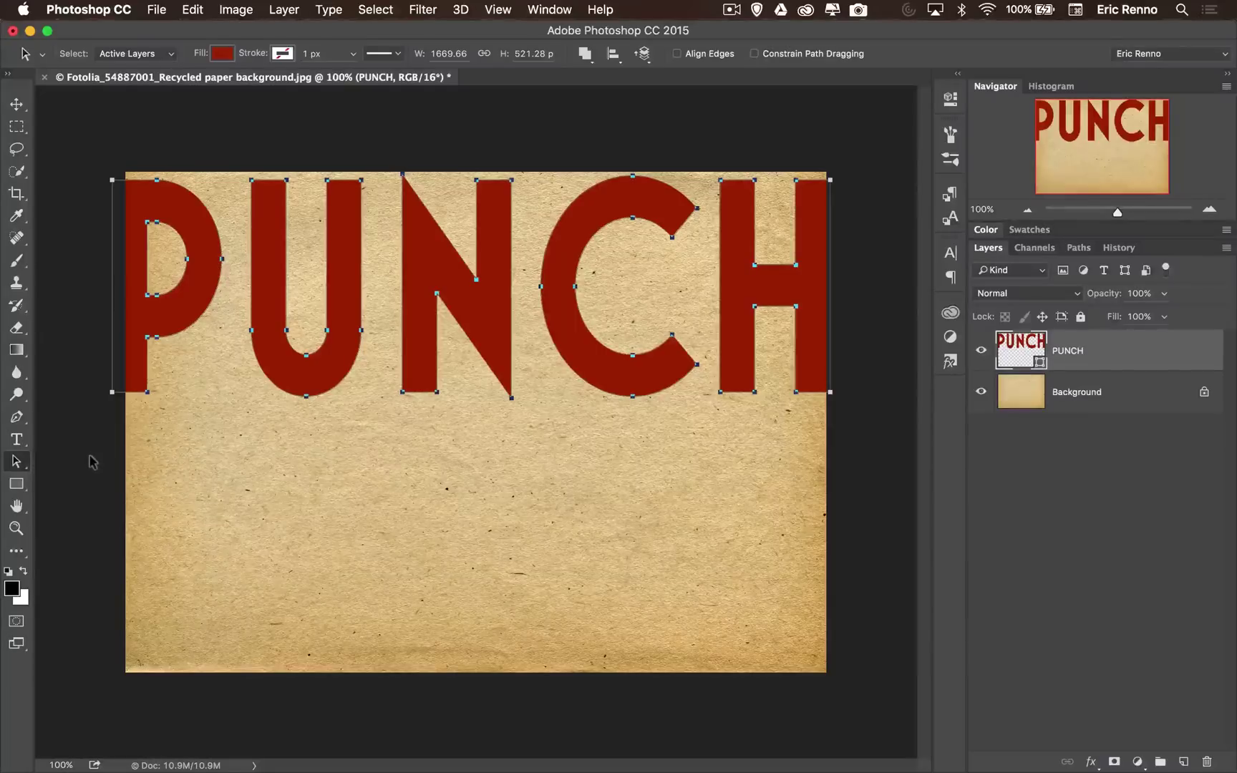
Step: Move the P letter path alone so it sits against the paper's top-left edge
{"action": "left_click", "coordinate": [535, 500]}
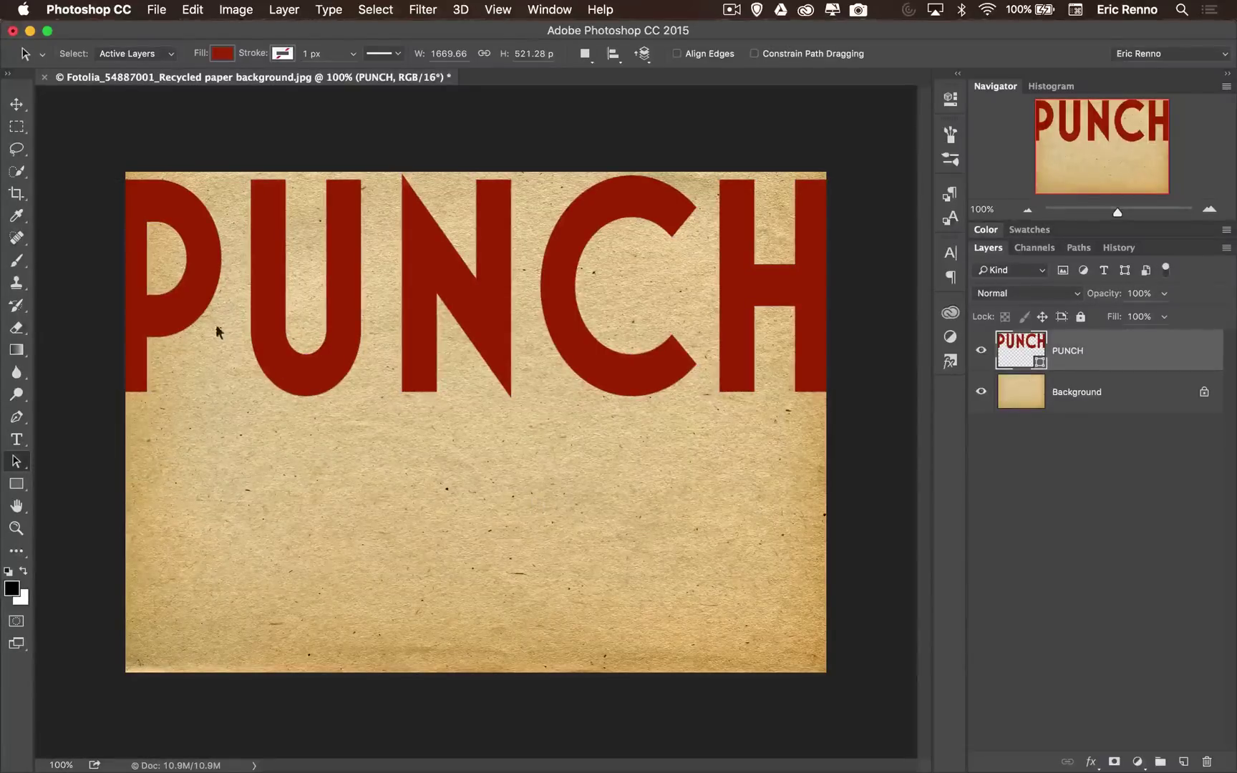
{"action": "mouse_move", "coordinate": [165, 307]}
{"action": "left_mouse_down"}
{"action": "mouse_move", "coordinate": [172, 341]}
{"action": "mouse_move", "coordinate": [243, 355]}
{"action": "mouse_move", "coordinate": [210, 301]}
{"action": "left_mouse_up"}
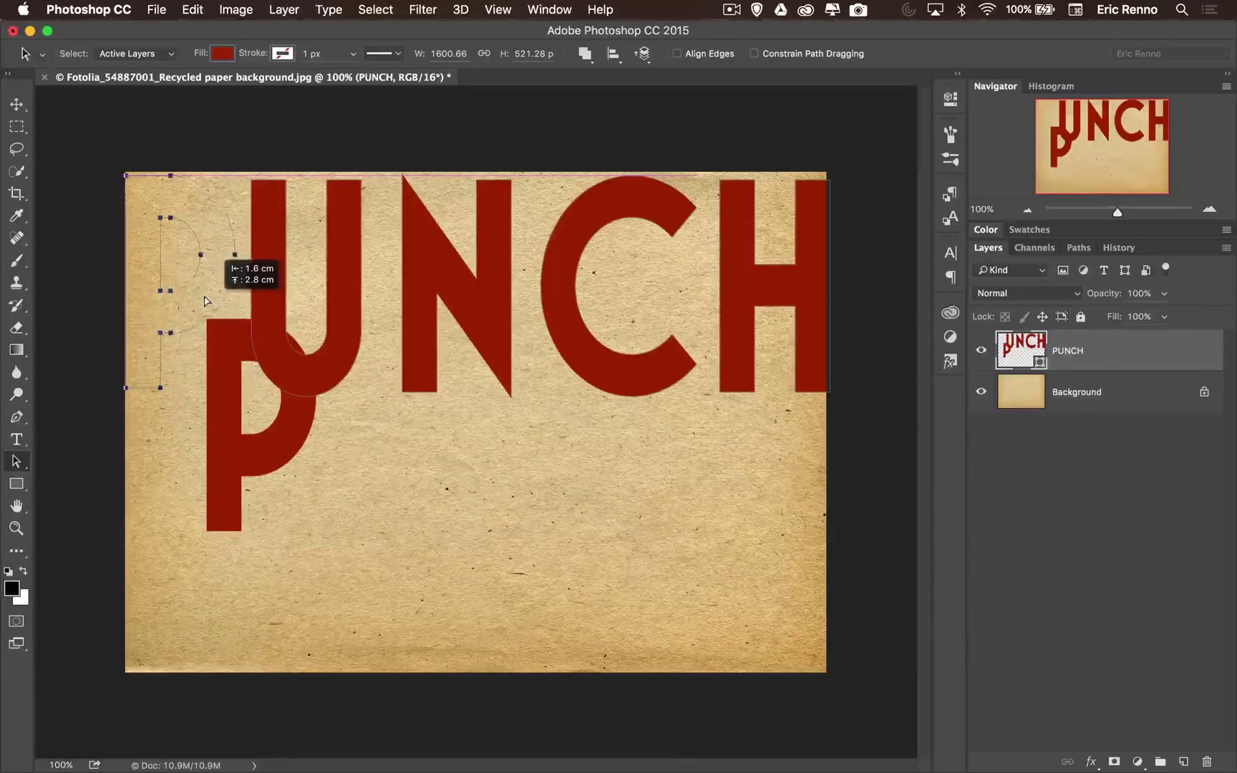
{"action": "left_click_drag", "start_coordinate": [210, 300], "coordinate": [198, 306]}
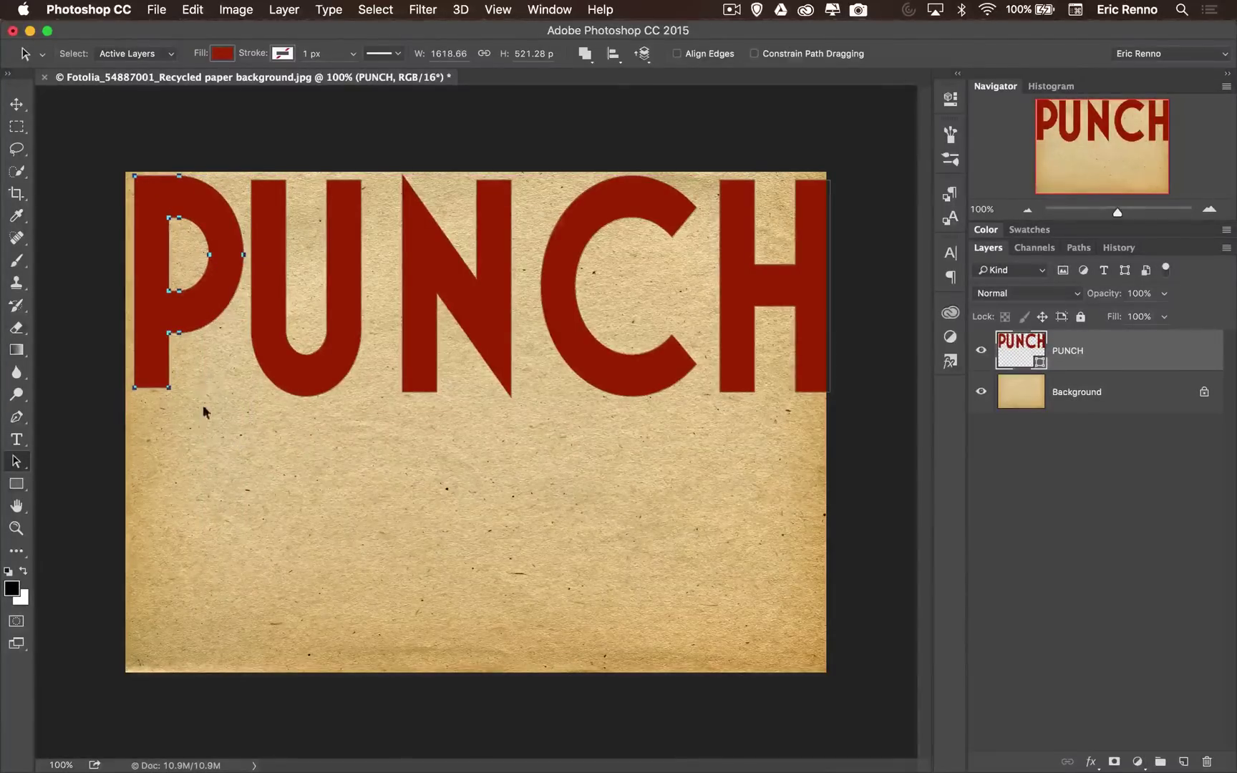
{"action": "left_click", "coordinate": [20, 462]}
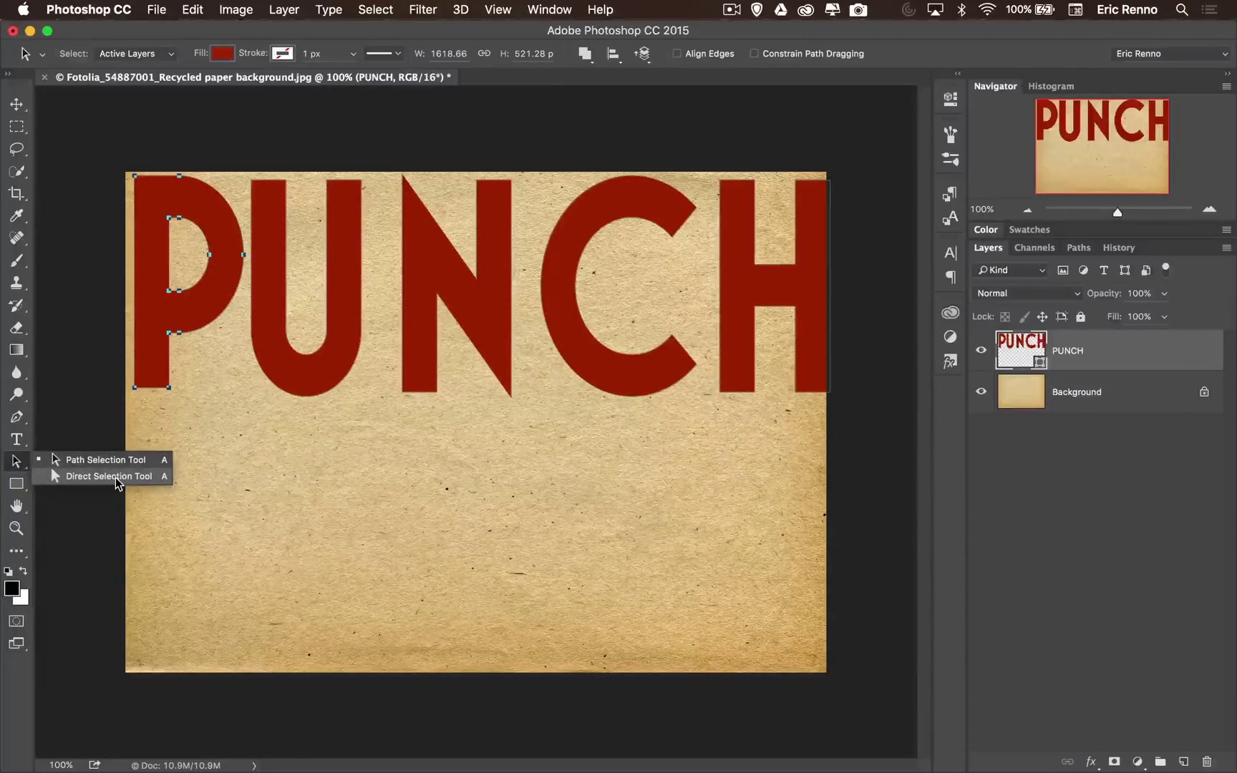
Step: Drag the P's bottom stem anchors down, then select the whole P path
{"action": "left_click", "coordinate": [117, 484]}
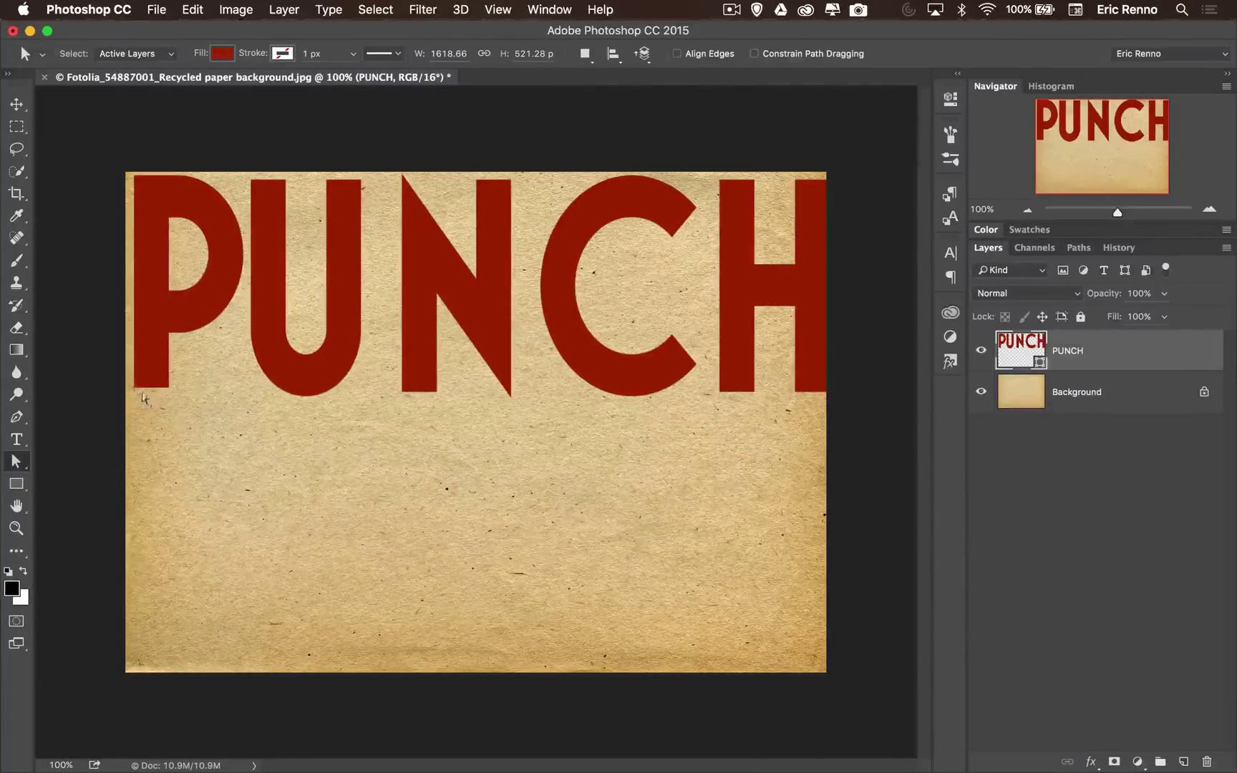
{"action": "mouse_move", "coordinate": [123, 371]}
{"action": "left_mouse_down"}
{"action": "mouse_move", "coordinate": [191, 414]}
{"action": "mouse_move", "coordinate": [163, 534]}
{"action": "left_mouse_up"}
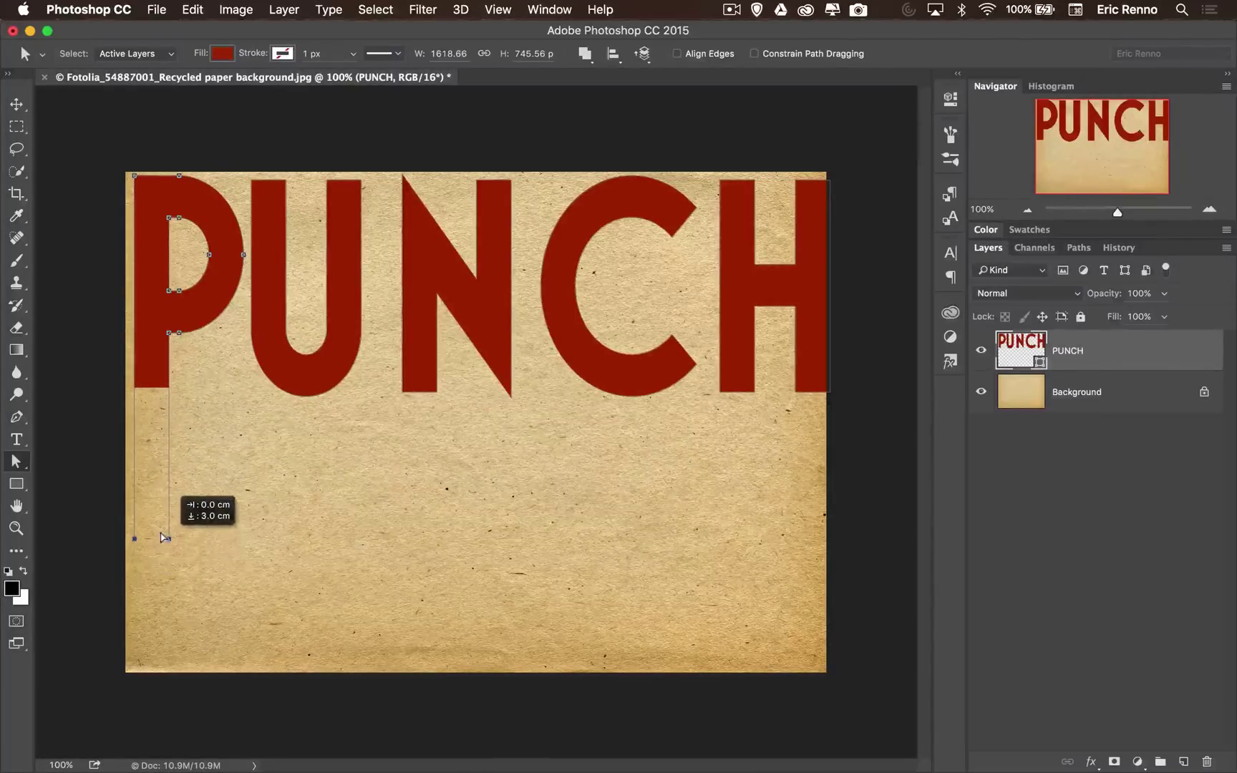
{"action": "left_click_drag", "start_coordinate": [163, 534], "coordinate": [164, 539]}
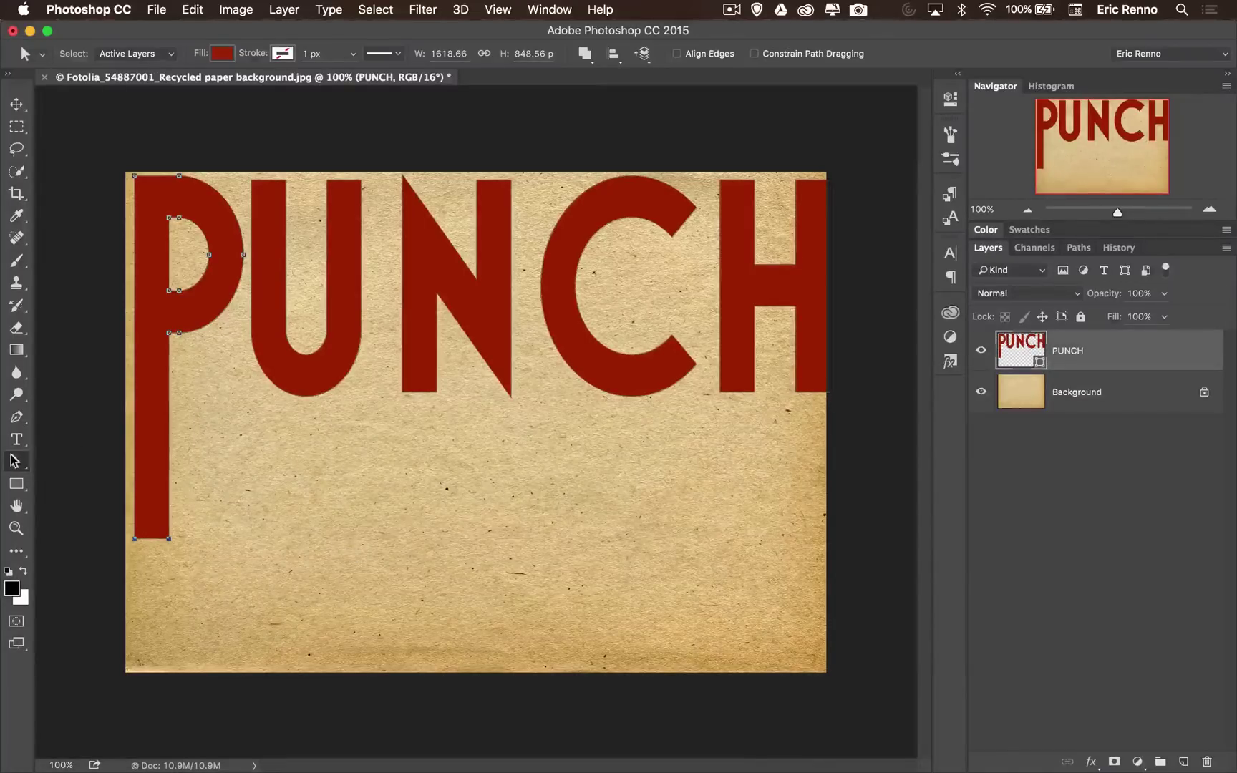
{"action": "left_click_drag", "start_coordinate": [15, 461], "coordinate": [73, 460]}
Step: Tilt the P slightly, about -2.6°, and nudge it right and down
{"action": "key", "text": "ctrl+t"}
{"action": "left_click_drag", "start_coordinate": [249, 560], "coordinate": [259, 556]}
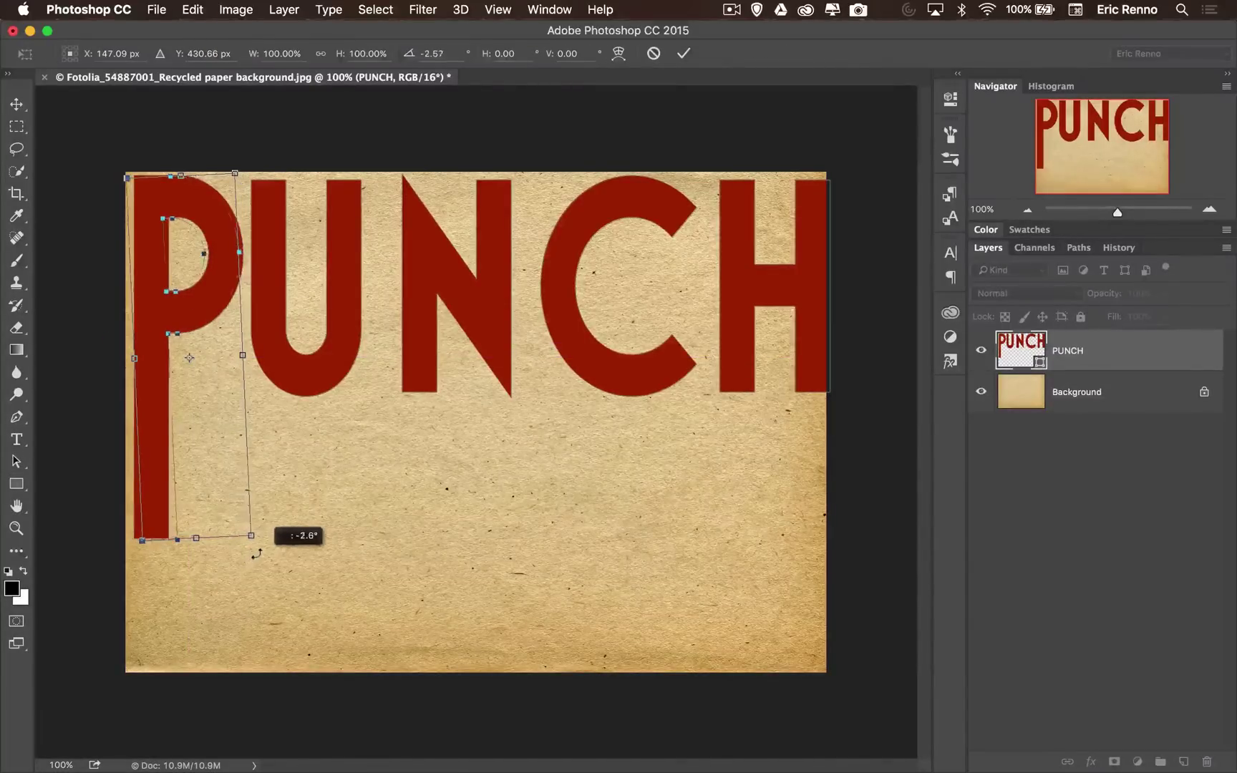
{"action": "left_click_drag", "start_coordinate": [180, 306], "coordinate": [188, 310]}
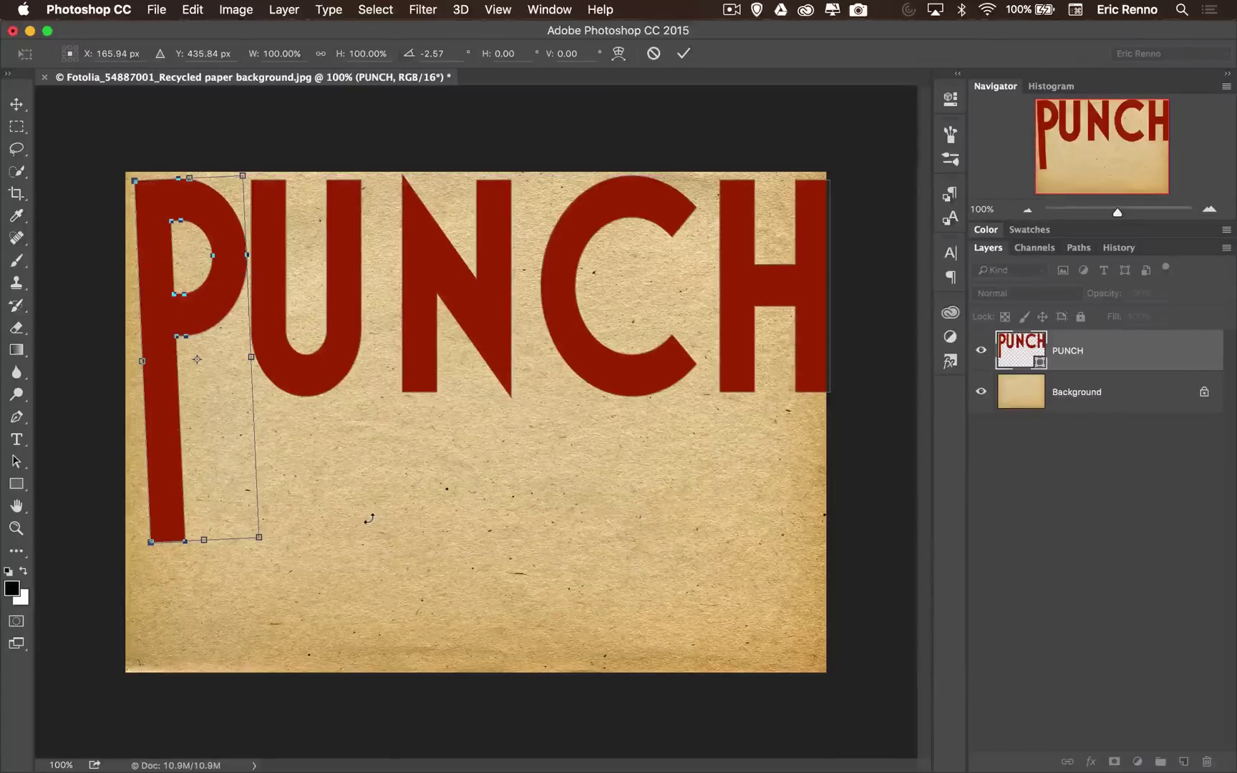
{"action": "left_click", "coordinate": [684, 54]}
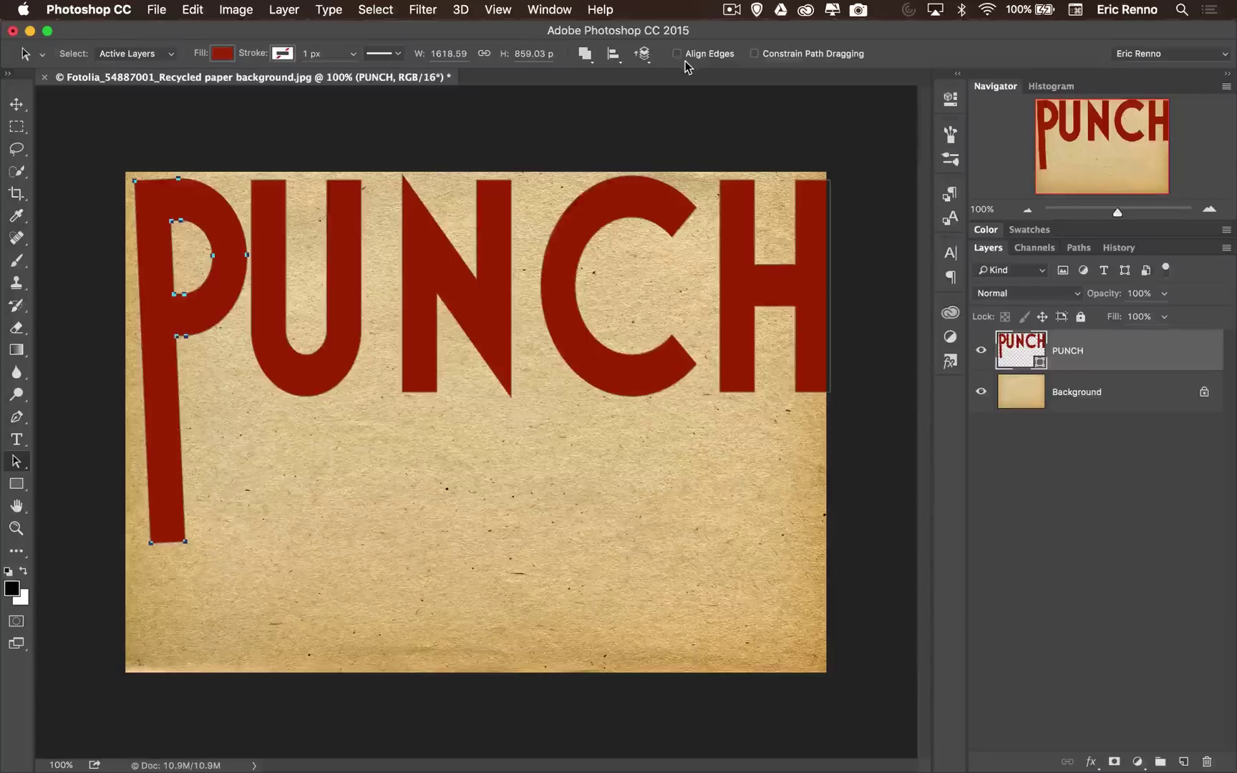
Step: Tilt the U and shift it left and down so it overlaps the P
{"action": "left_click", "coordinate": [280, 359]}
{"action": "key", "text": "ctrl+t"}
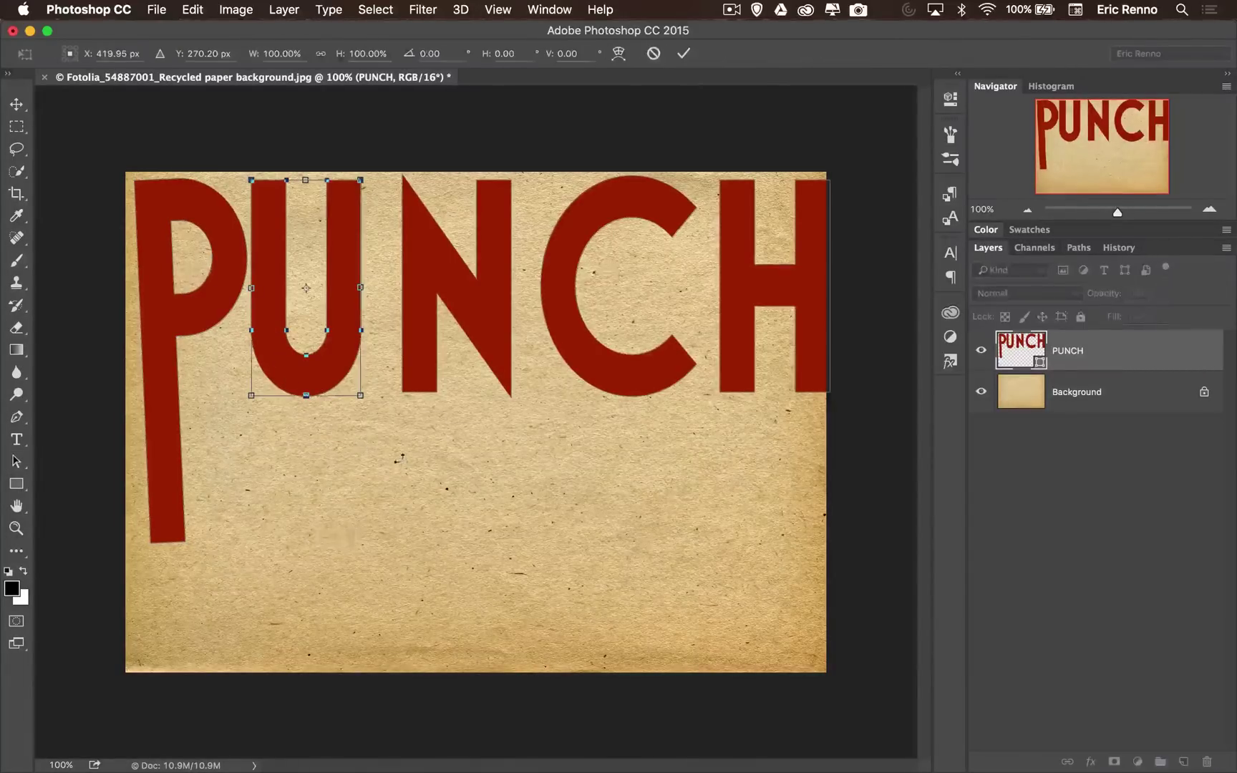
{"action": "left_click_drag", "start_coordinate": [394, 438], "coordinate": [384, 443]}
{"action": "left_click_drag", "start_coordinate": [343, 338], "coordinate": [319, 368]}
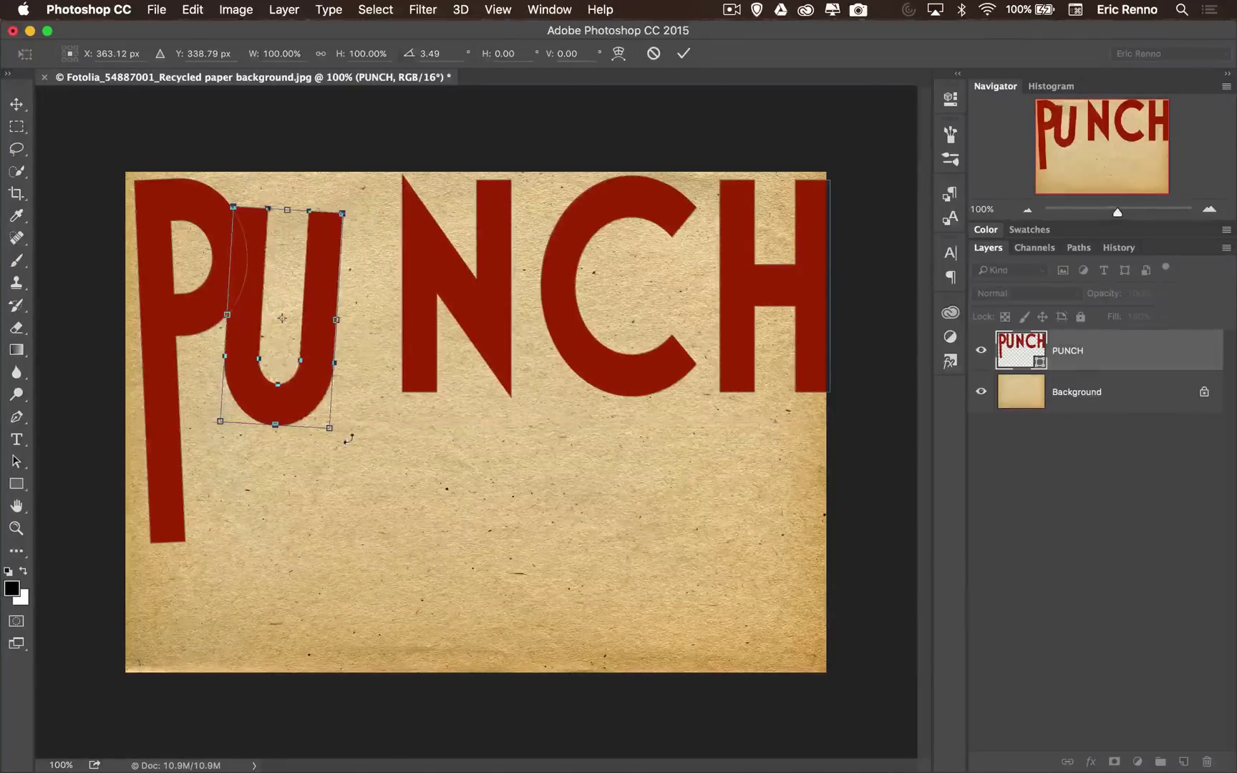
{"action": "left_click", "coordinate": [683, 53]}
Step: Tilt the N slightly and move it left to overlap the U
{"action": "left_click", "coordinate": [407, 248]}
{"action": "key", "text": "ctrl+t"}
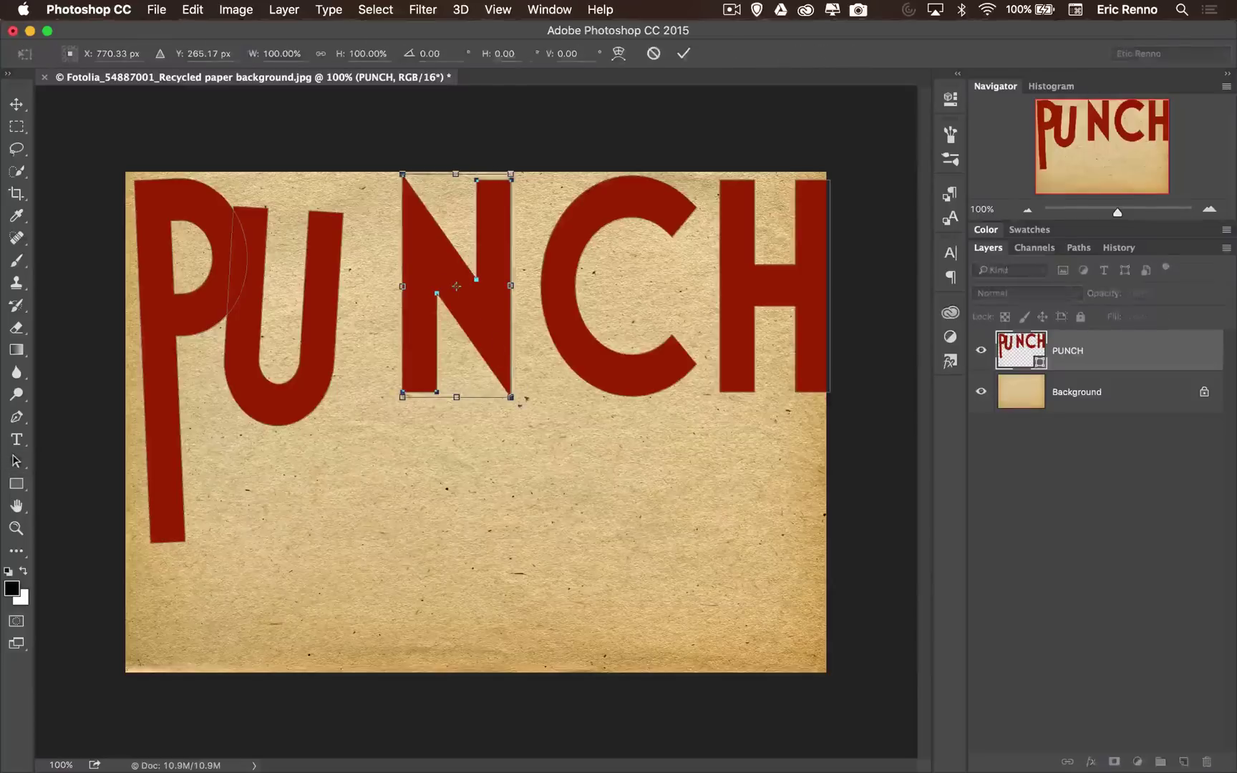
{"action": "left_click_drag", "start_coordinate": [520, 422], "coordinate": [548, 401]}
{"action": "left_click_drag", "start_coordinate": [478, 308], "coordinate": [414, 366]}
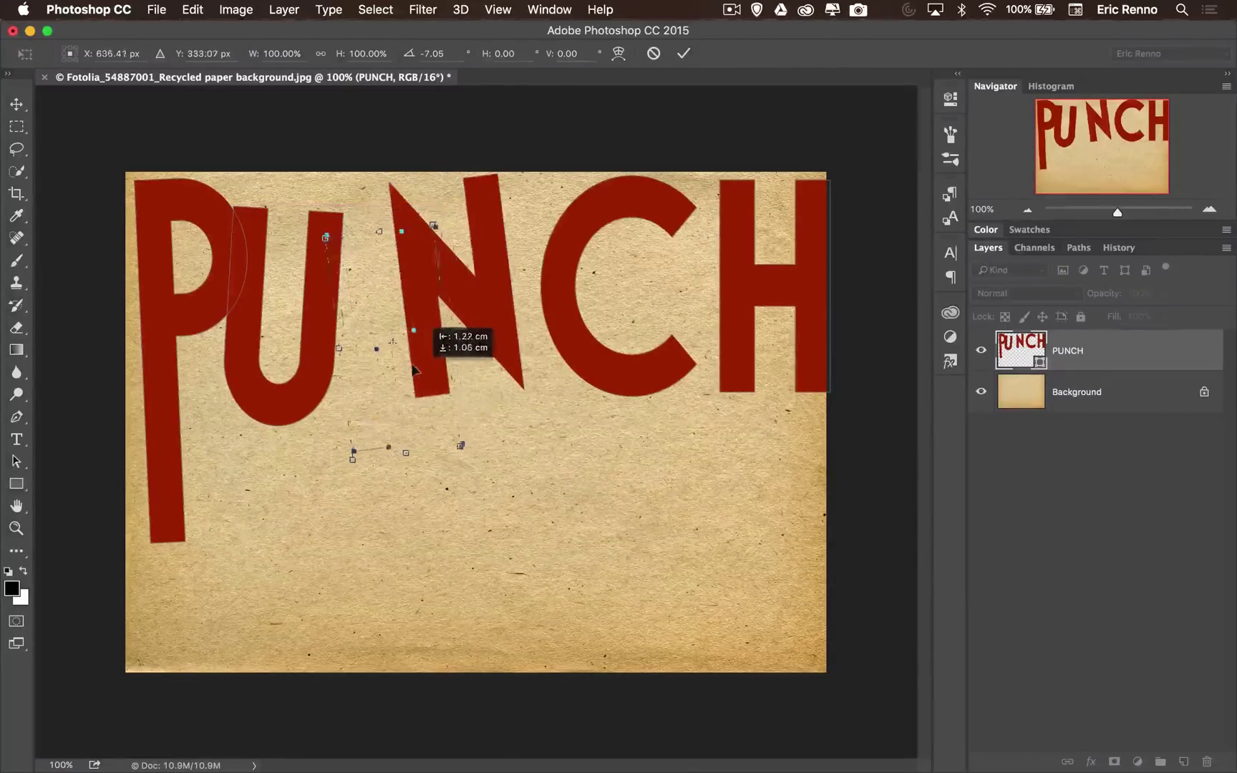
{"action": "left_click", "coordinate": [686, 55]}
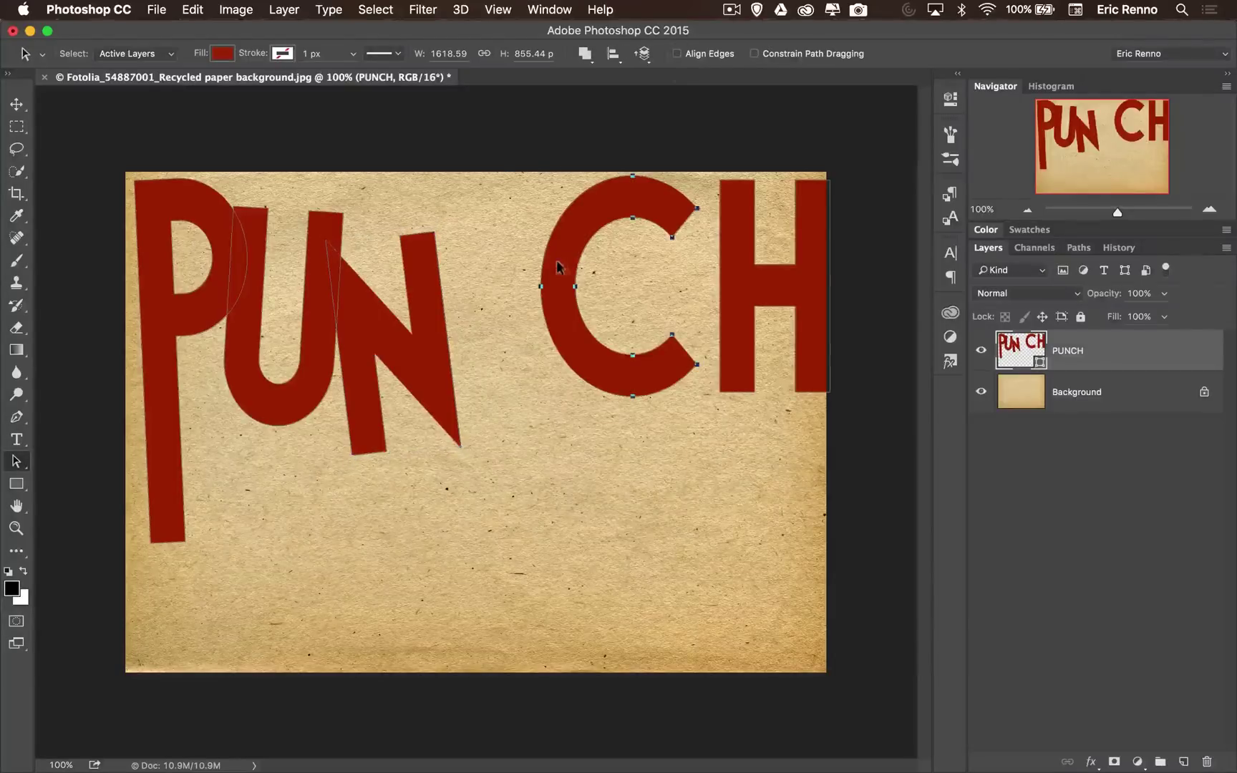
Step: Rotate the C slightly clockwise and slide it left against the N
{"action": "left_click", "coordinate": [580, 277]}
{"action": "key", "text": "ctrl+t"}
{"action": "left_click_drag", "start_coordinate": [691, 441], "coordinate": [681, 445]}
{"action": "left_click_drag", "start_coordinate": [544, 336], "coordinate": [435, 353]}
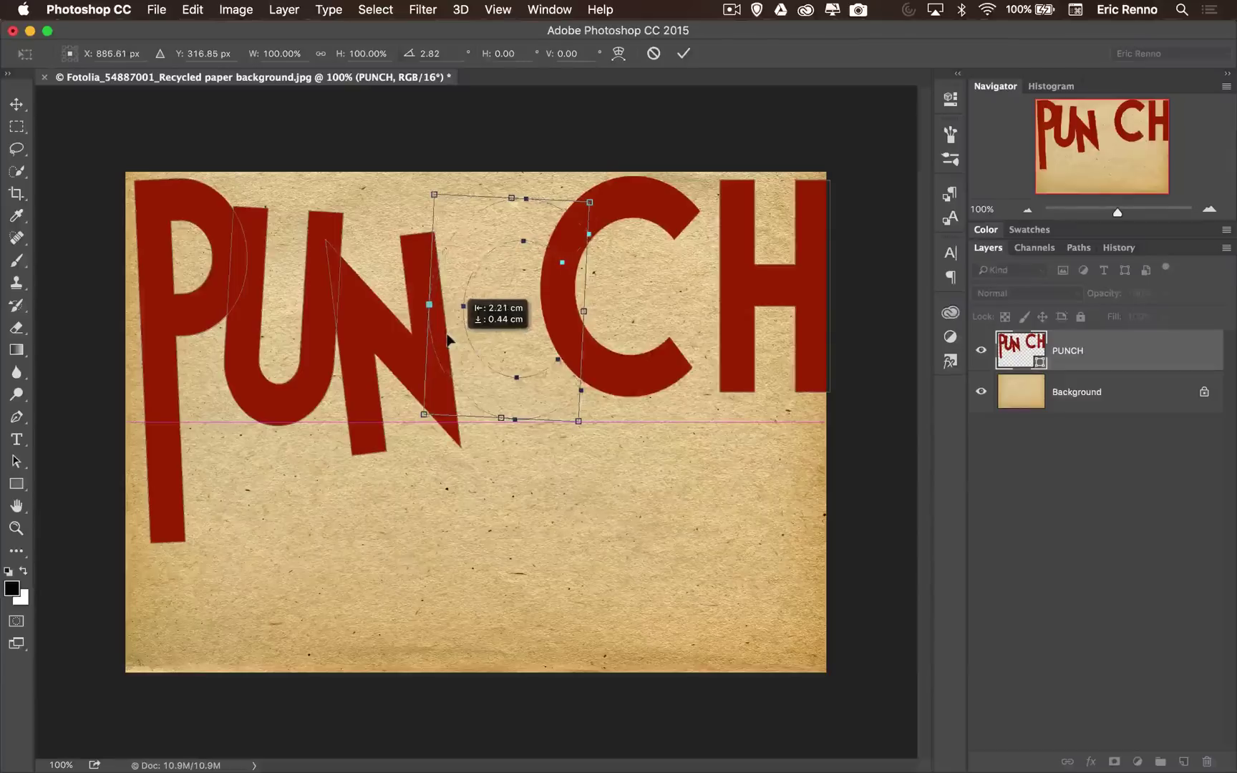
{"action": "left_click", "coordinate": [691, 57]}
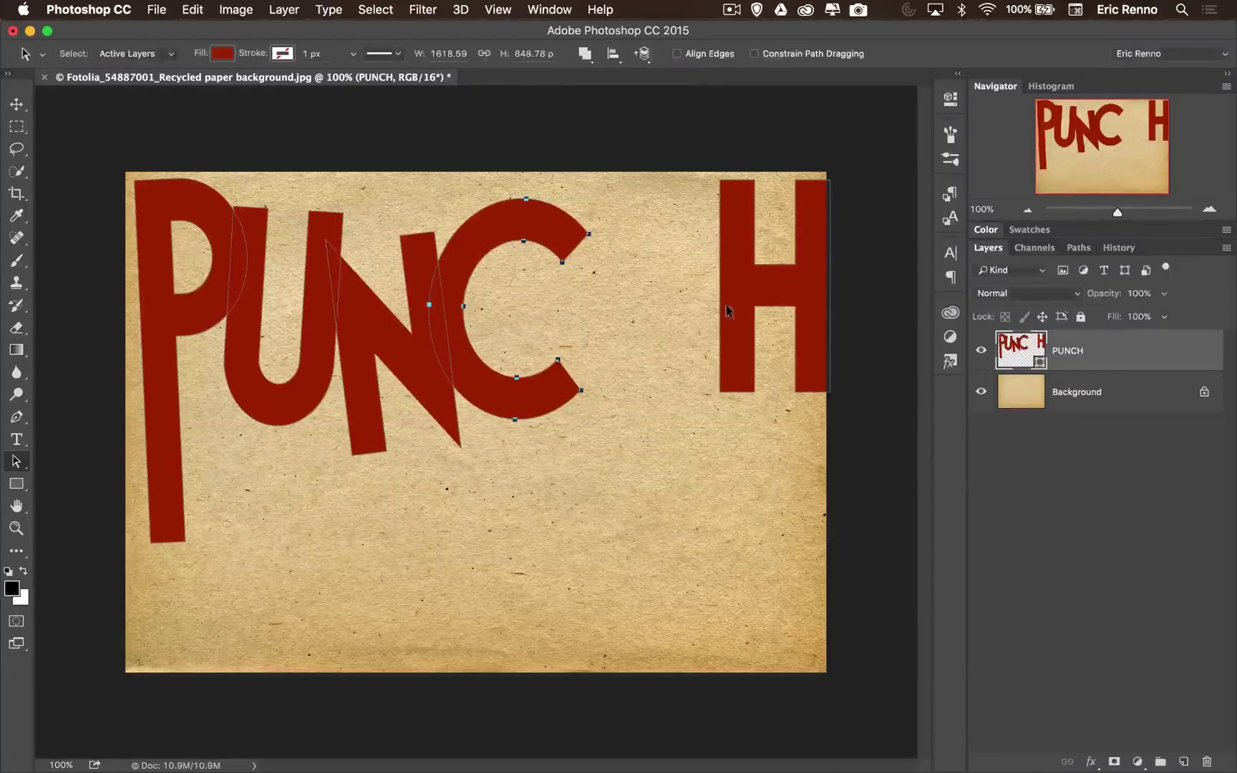
Step: Move the H left, tilt it slightly anticlockwise and tuck it against the C
{"action": "left_click", "coordinate": [732, 341]}
{"action": "key", "text": "ctrl+t"}
{"action": "left_click_drag", "start_coordinate": [713, 328], "coordinate": [610, 391]}
{"action": "left_click_drag", "start_coordinate": [734, 485], "coordinate": [748, 478]}
{"action": "left_click_drag", "start_coordinate": [702, 351], "coordinate": [662, 332]}
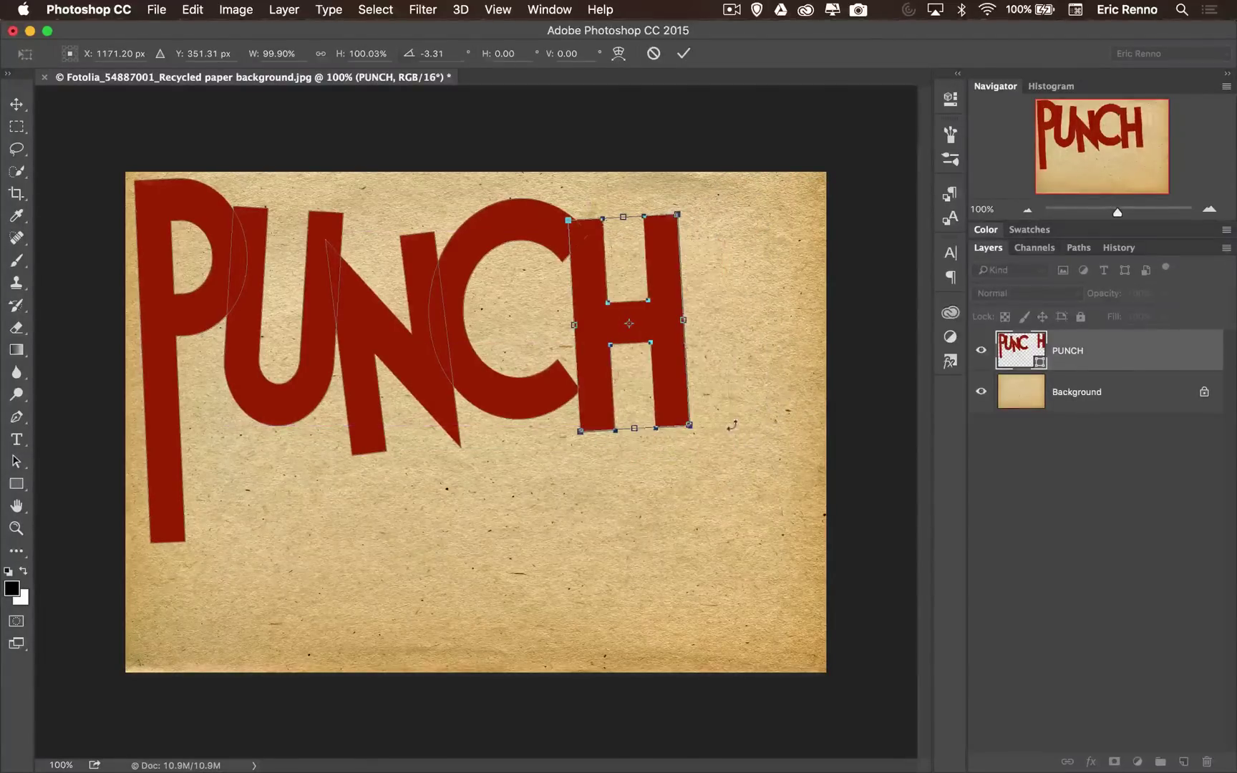
{"action": "left_click", "coordinate": [684, 53]}
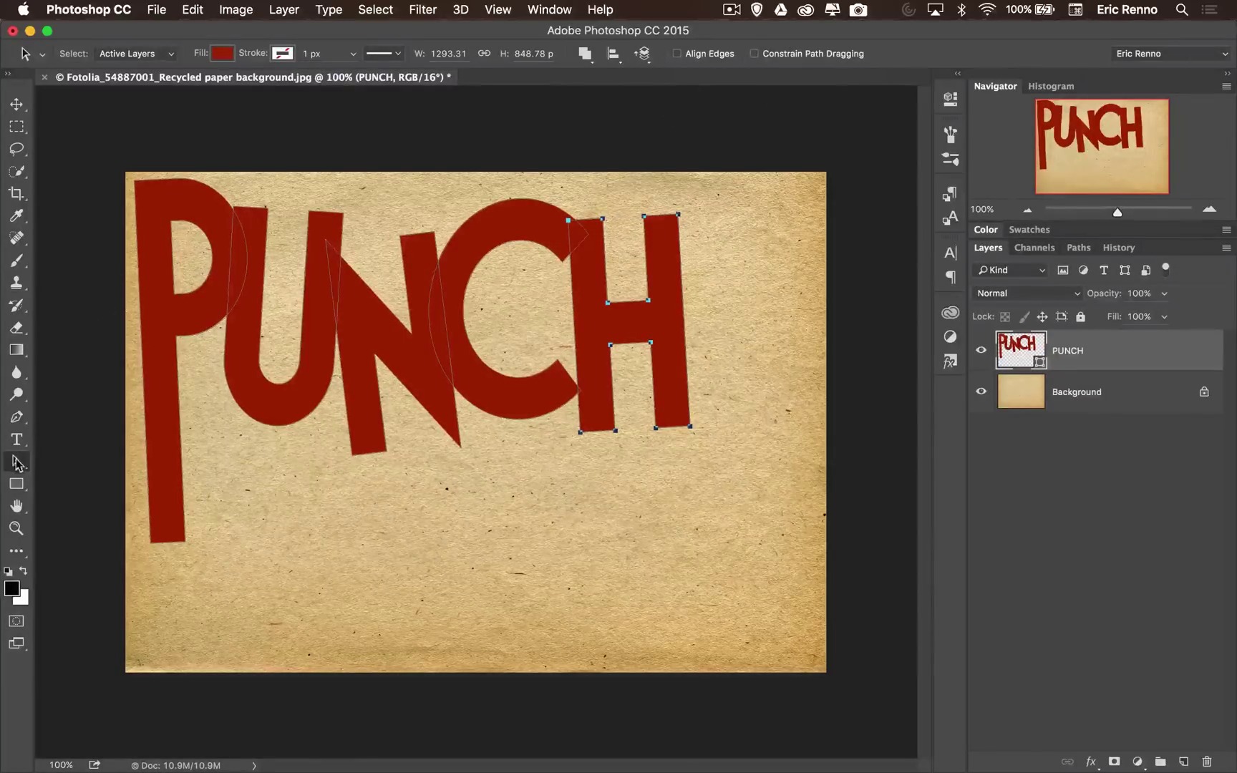
Step: Select all PUNCH letter paths and shift the word right and down, then slightly left
{"action": "left_click_drag", "start_coordinate": [17, 461], "coordinate": [64, 462]}
{"action": "left_click_drag", "start_coordinate": [94, 147], "coordinate": [712, 610]}
{"action": "left_click_drag", "start_coordinate": [303, 371], "coordinate": [383, 396]}
{"action": "left_click_drag", "start_coordinate": [260, 328], "coordinate": [248, 326]}
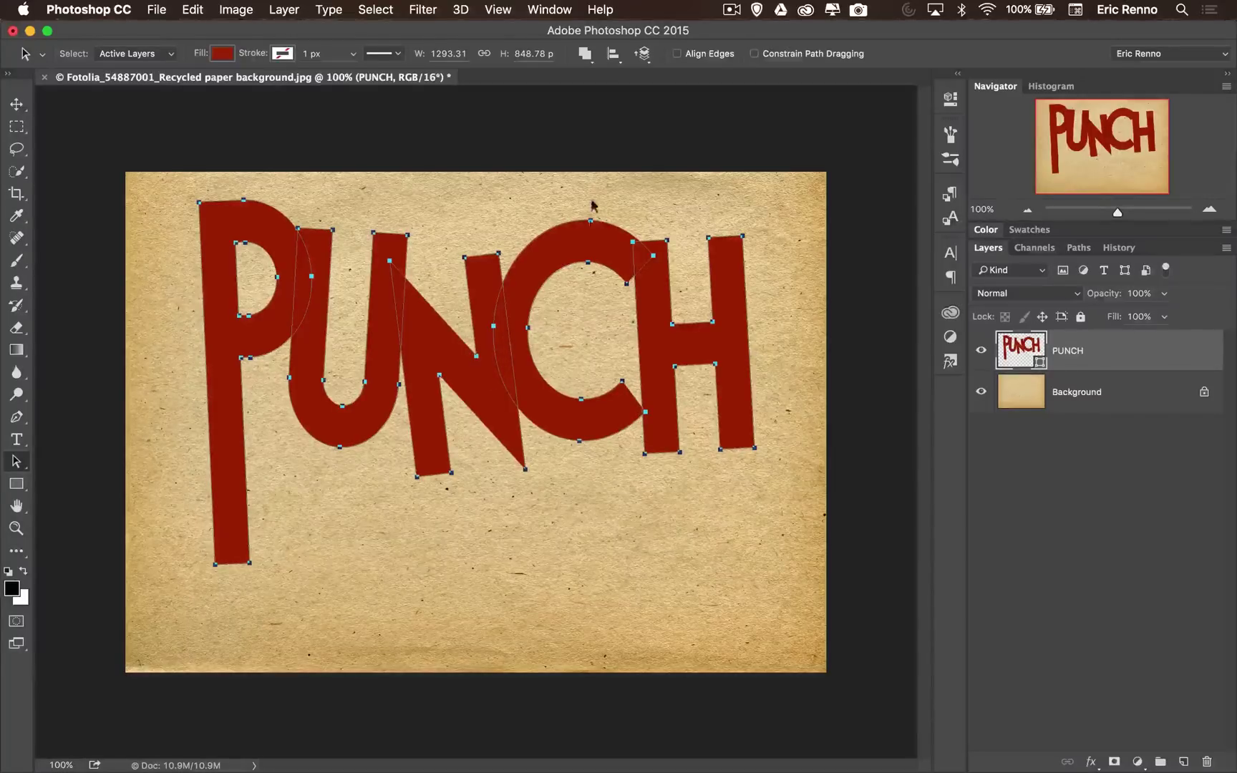
Step: Apply Exclude Overlapping Shapes so the overlaps between letters become holes
{"action": "left_click", "coordinate": [585, 54]}
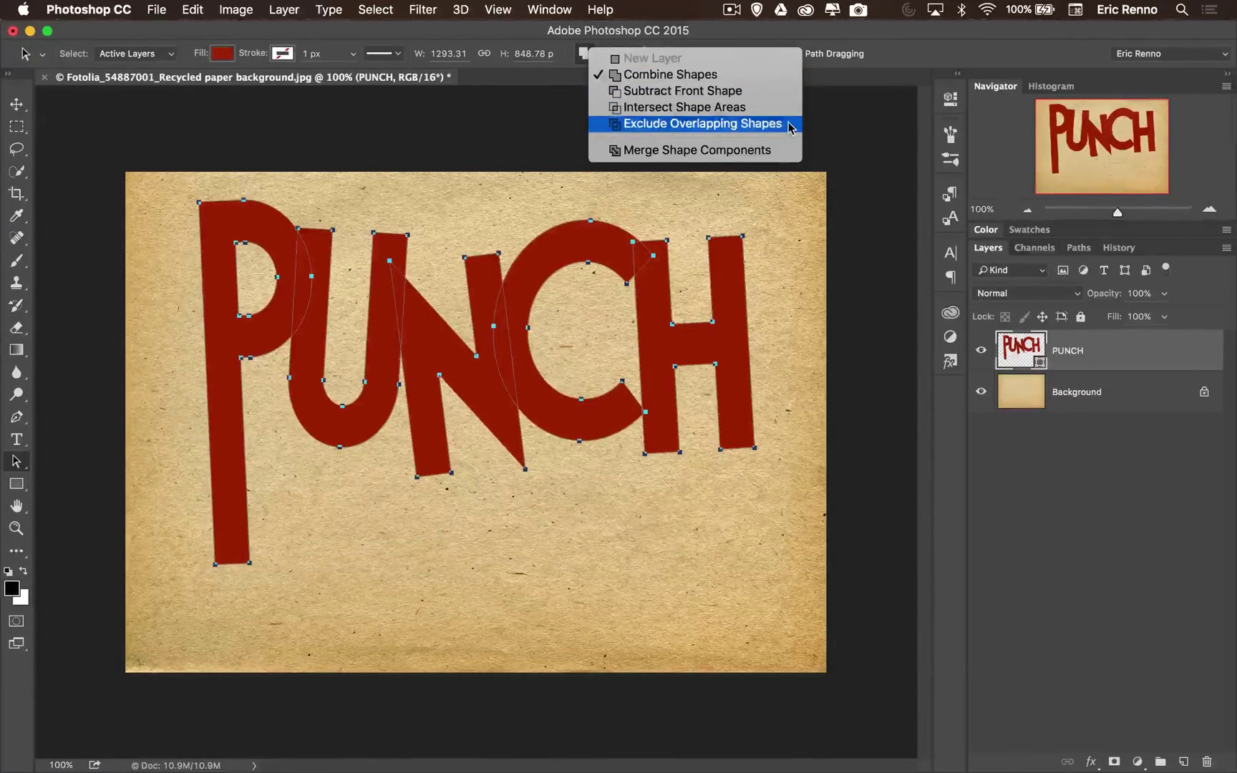
{"action": "left_click", "coordinate": [784, 126]}
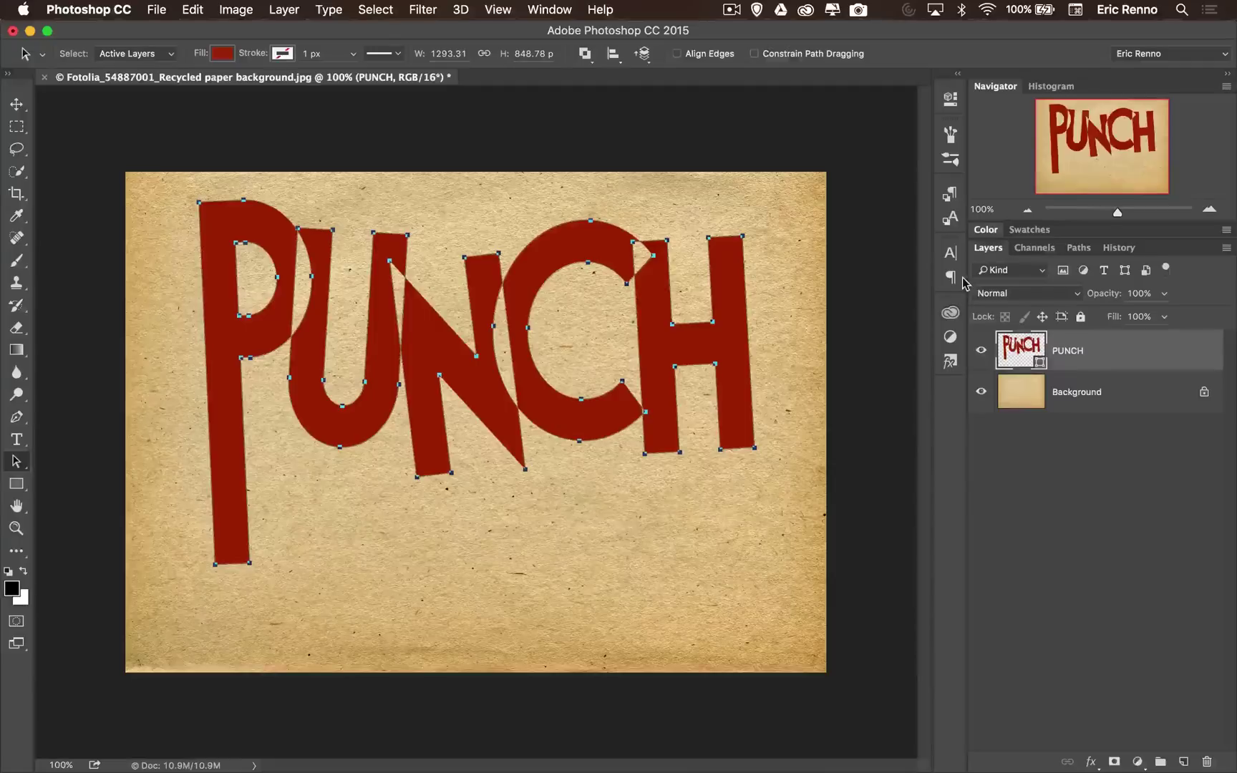
Step: Add Bevel & Emboss, a spiky-contour Satin with reduced distance, and a Drop Shadow to PUNCH
{"action": "double_click", "coordinate": [1150, 348]}
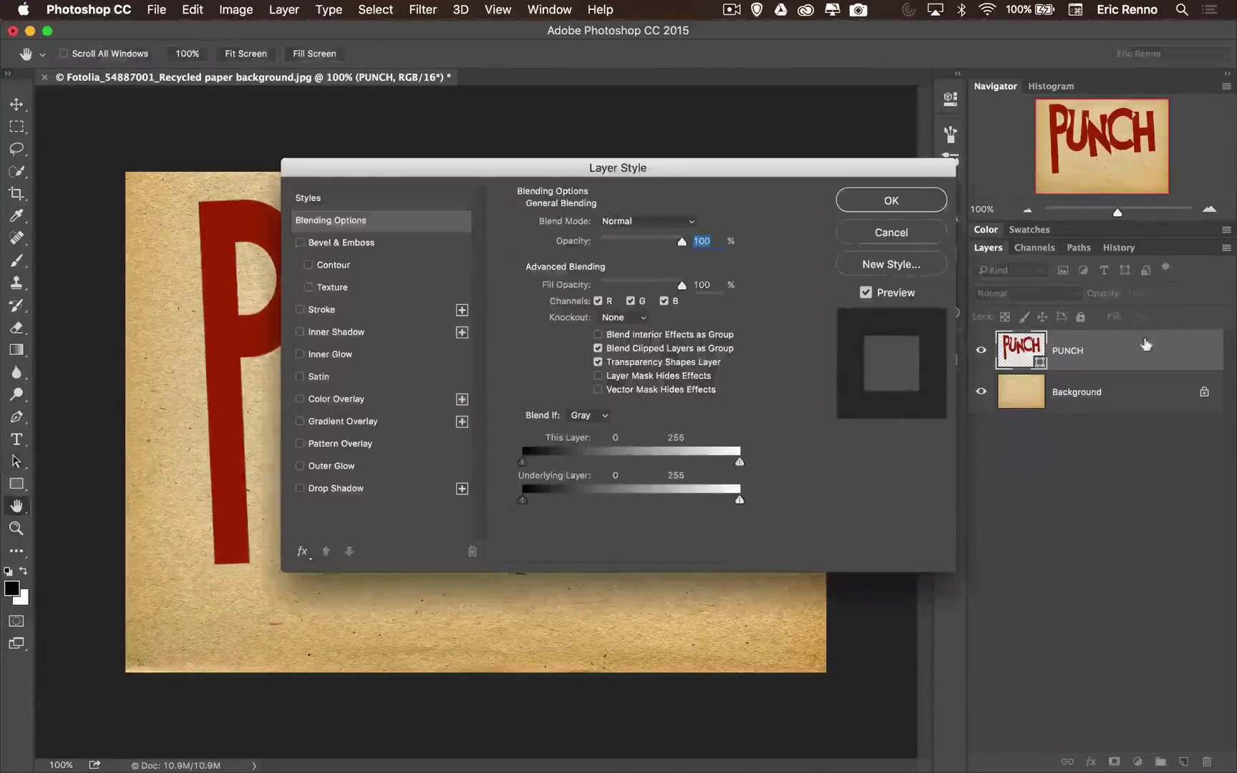
{"action": "left_click_drag", "start_coordinate": [573, 165], "coordinate": [863, 74]}
{"action": "left_click", "coordinate": [625, 154]}
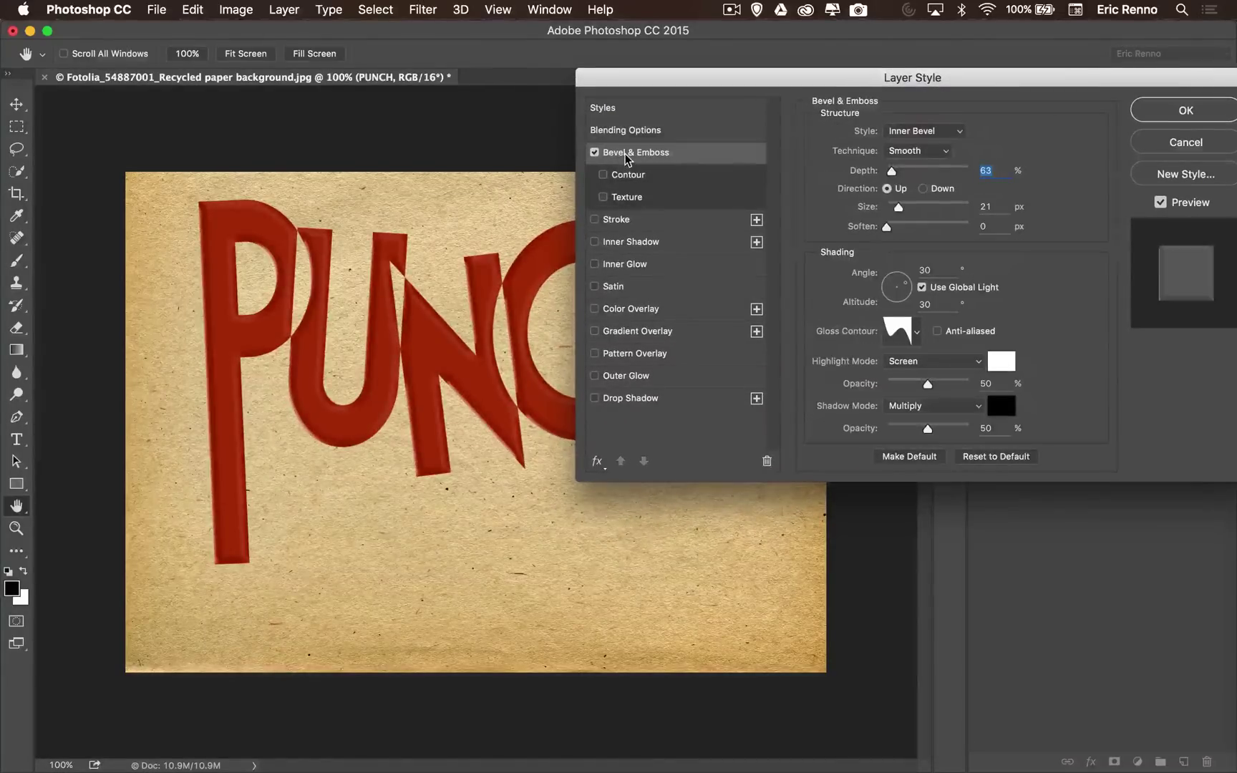
{"action": "left_click", "coordinate": [636, 289]}
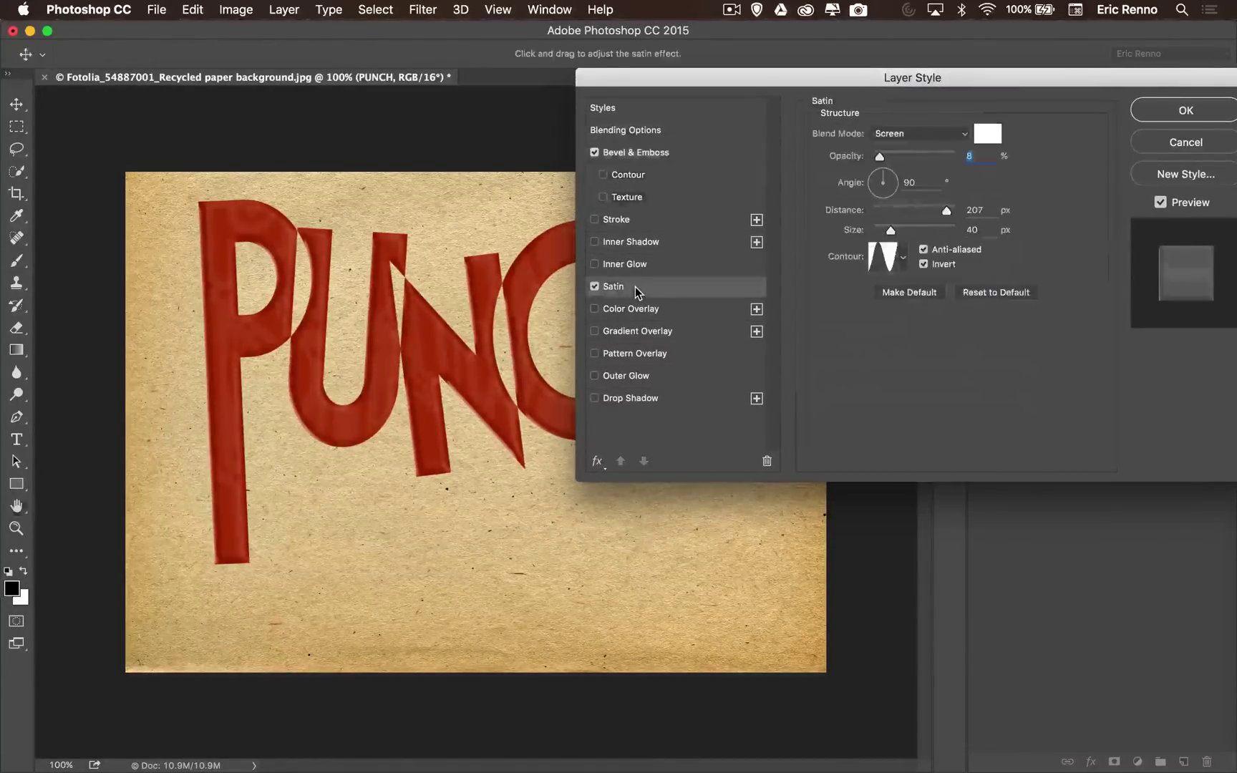
{"action": "left_click", "coordinate": [905, 265]}
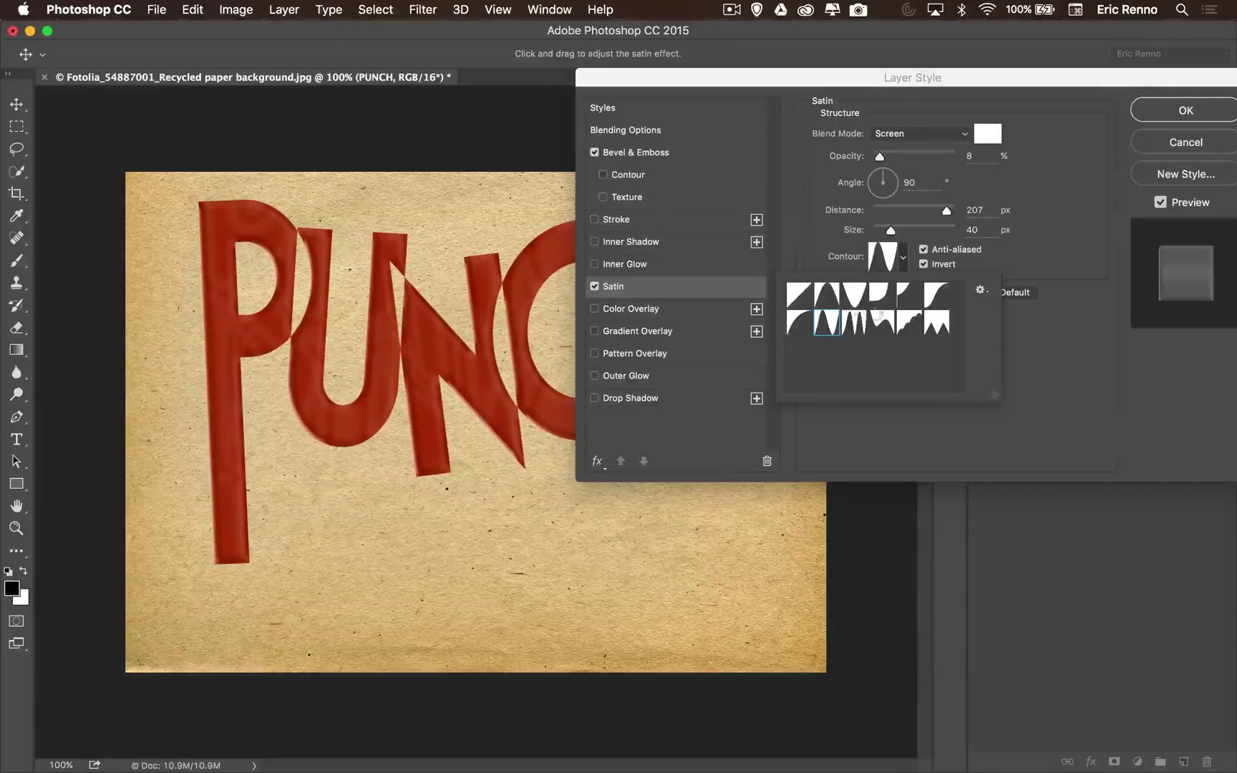
{"action": "left_click", "coordinate": [853, 324]}
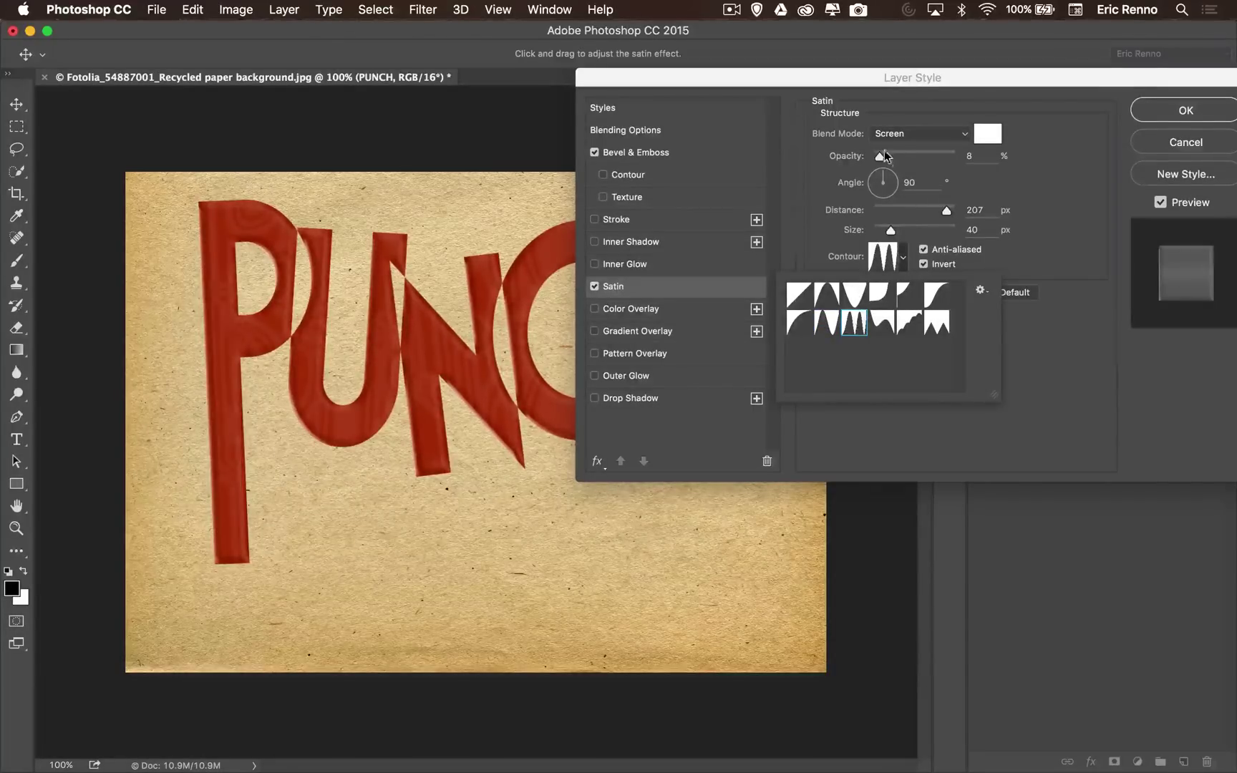
{"action": "mouse_move", "coordinate": [947, 210]}
{"action": "left_mouse_down"}
{"action": "mouse_move", "coordinate": [909, 210]}
{"action": "mouse_move", "coordinate": [884, 230]}
{"action": "mouse_move", "coordinate": [935, 210]}
{"action": "mouse_move", "coordinate": [898, 231]}
{"action": "left_mouse_up"}
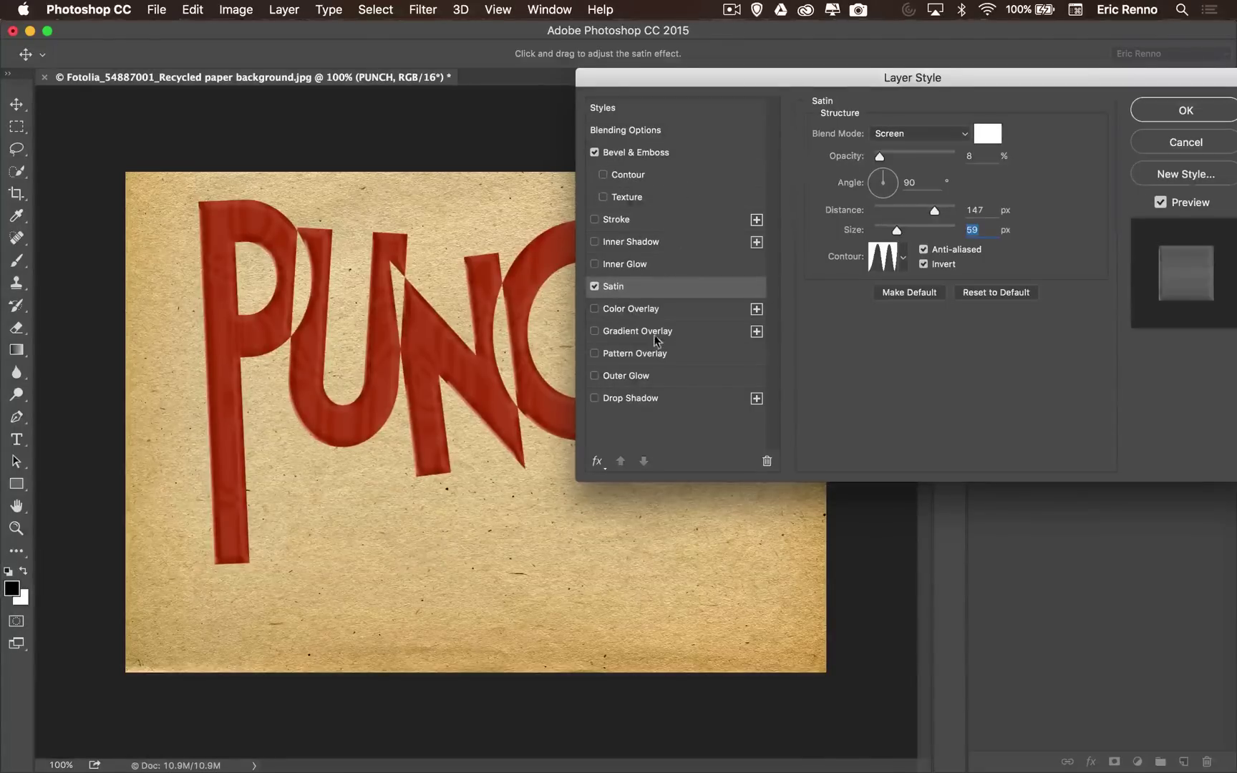
{"action": "left_click", "coordinate": [644, 399]}
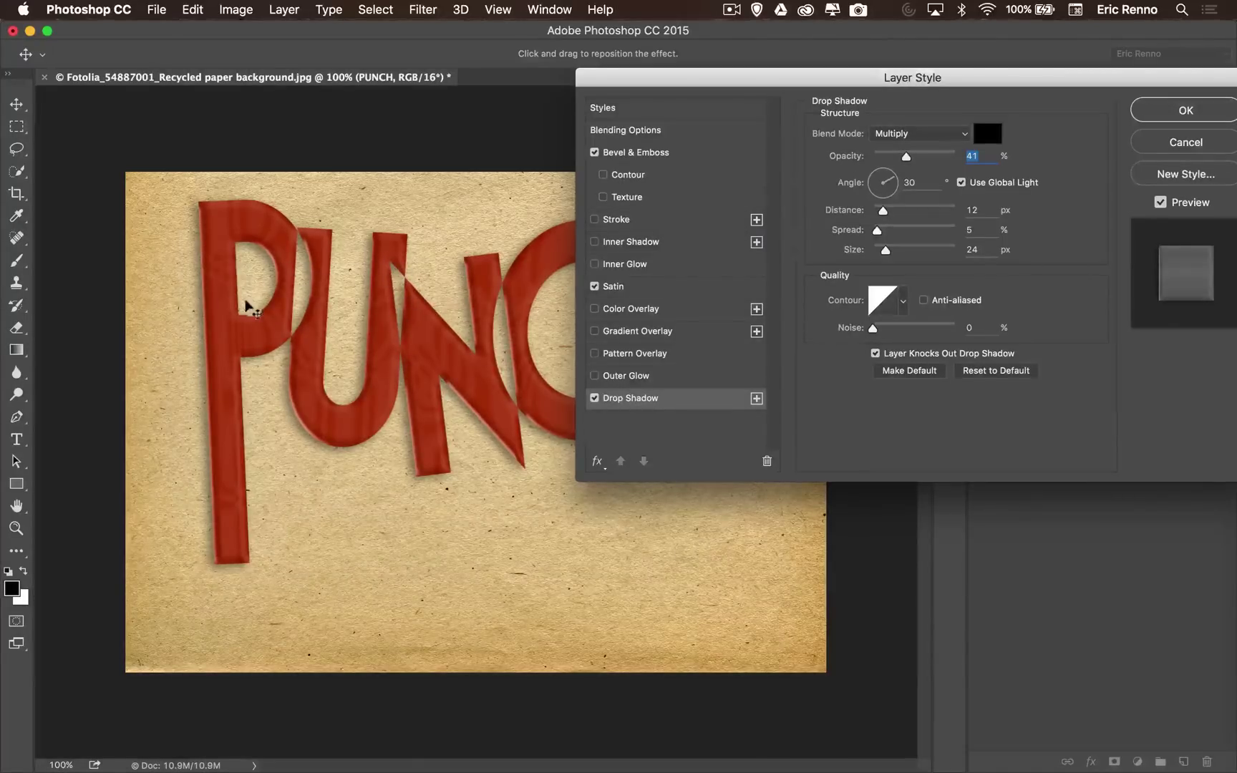
{"action": "left_click", "coordinate": [1185, 111]}
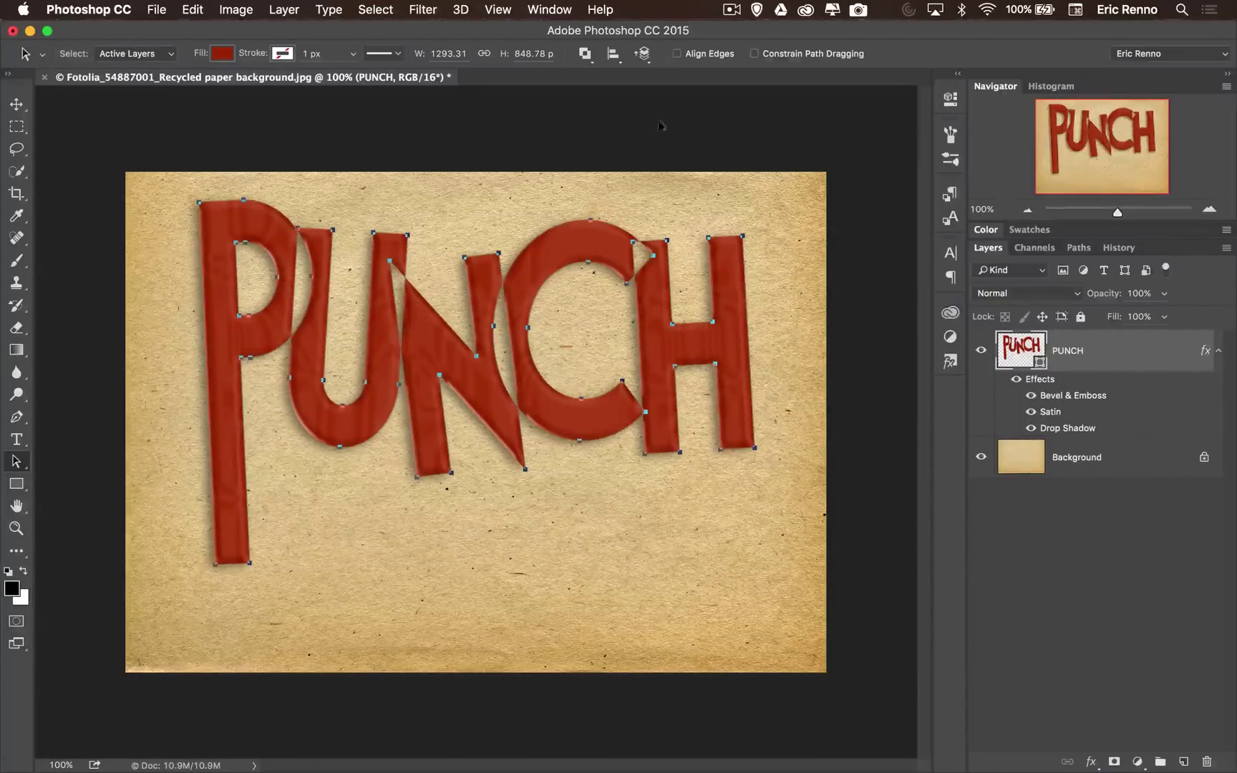
{"action": "left_click", "coordinate": [585, 54]}
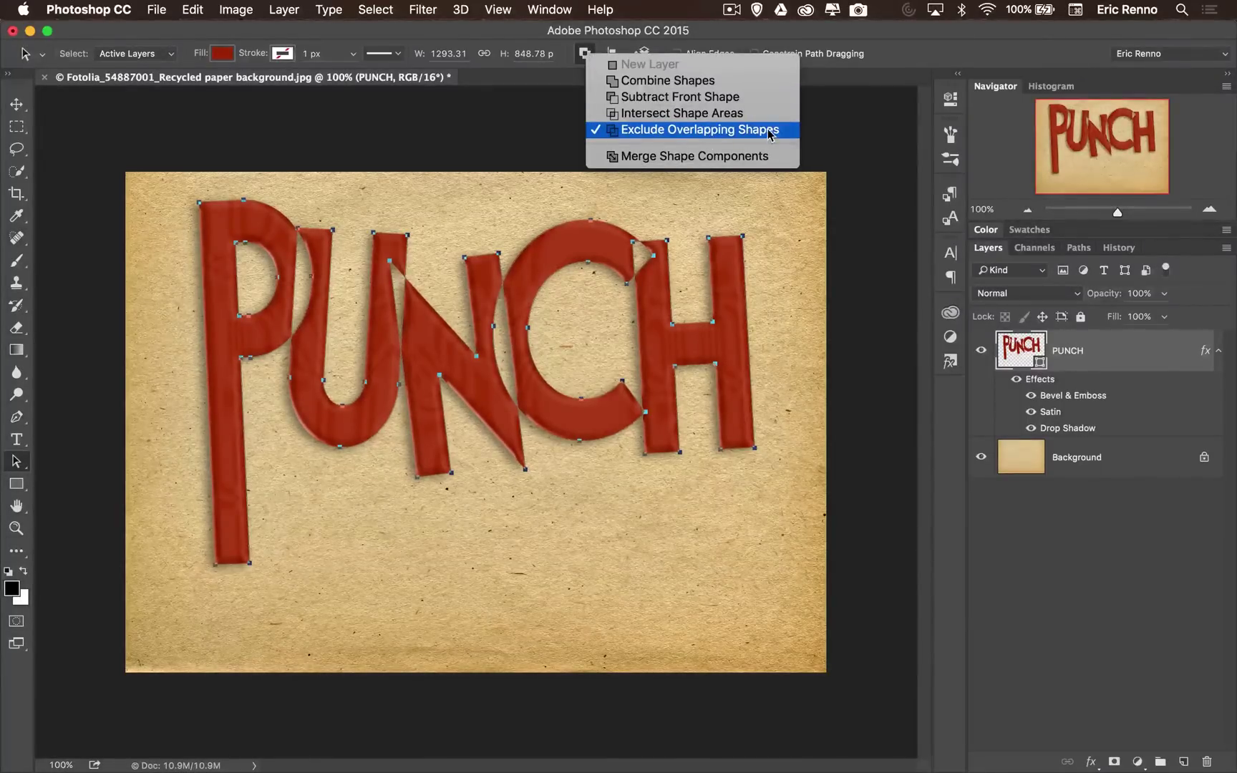
{"action": "left_click", "coordinate": [1073, 566]}
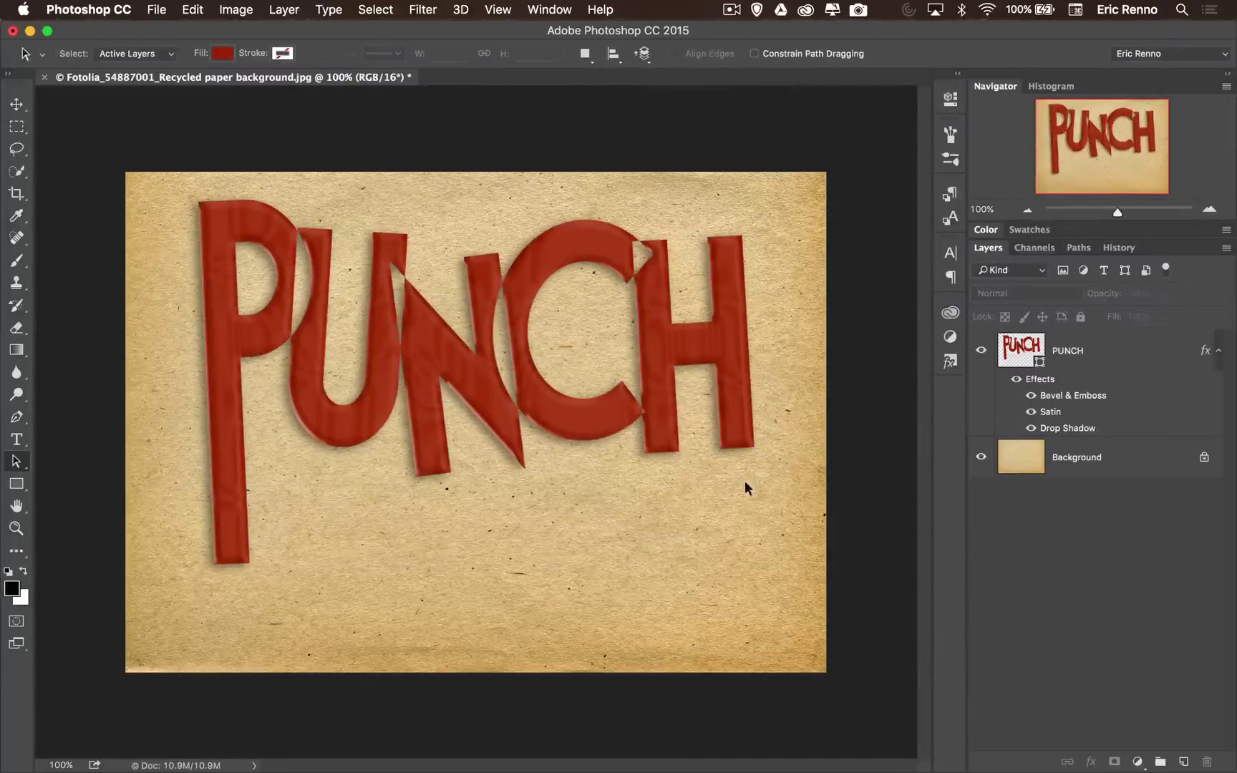